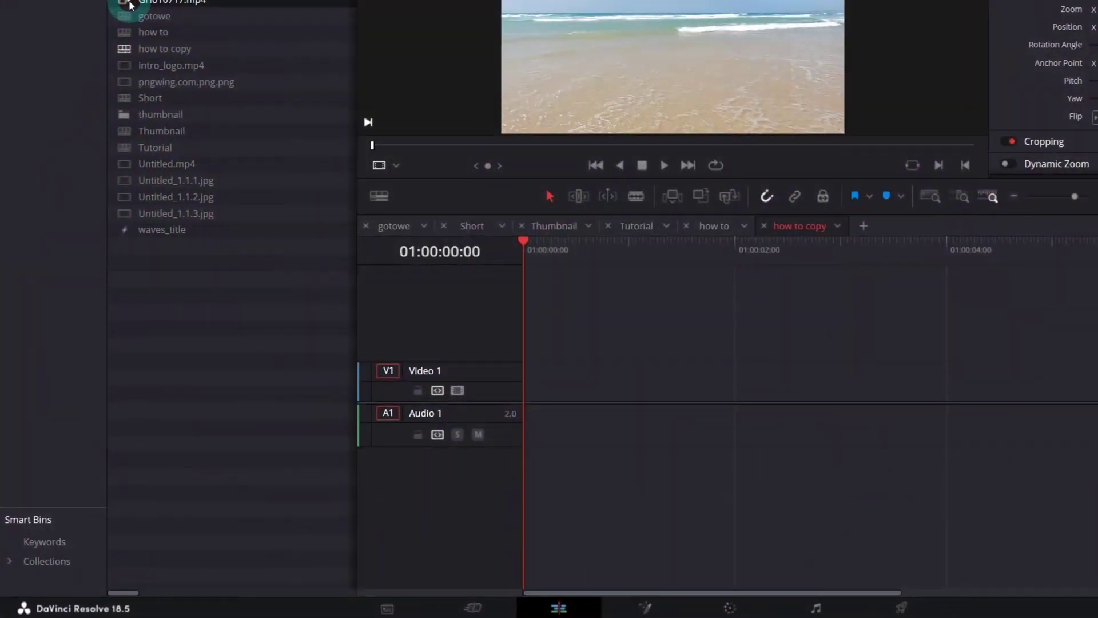
- Place GH010717.mp4 at the start of the empty timeline and remove its audio, keeping only the video
left_click_drag(213, 148, 534, 392)
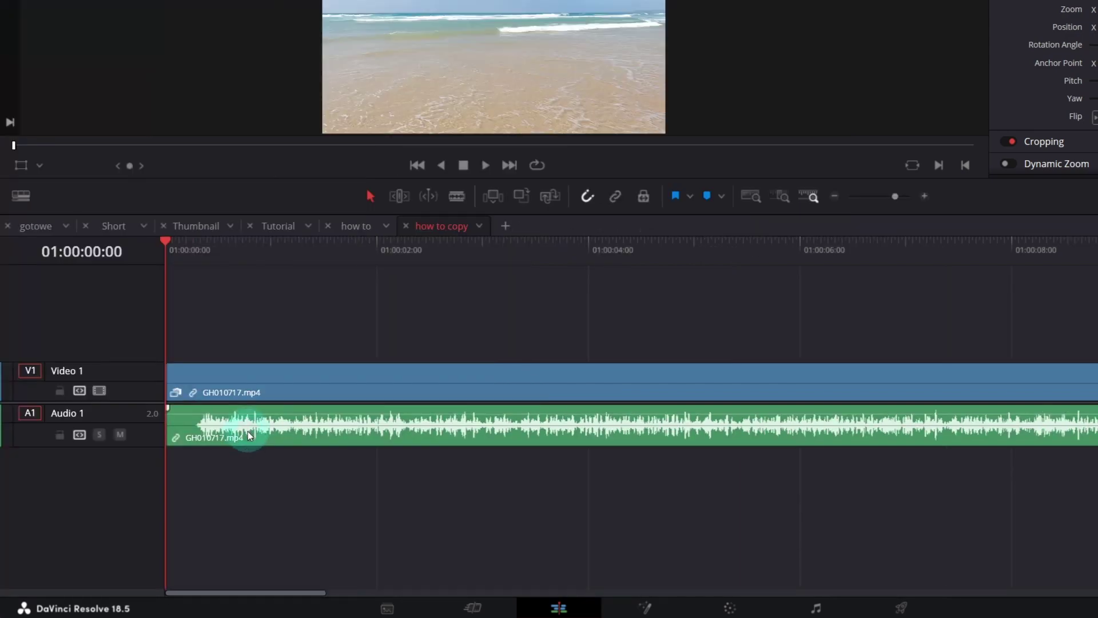
left_click(249, 435)
key("ctrl+x")
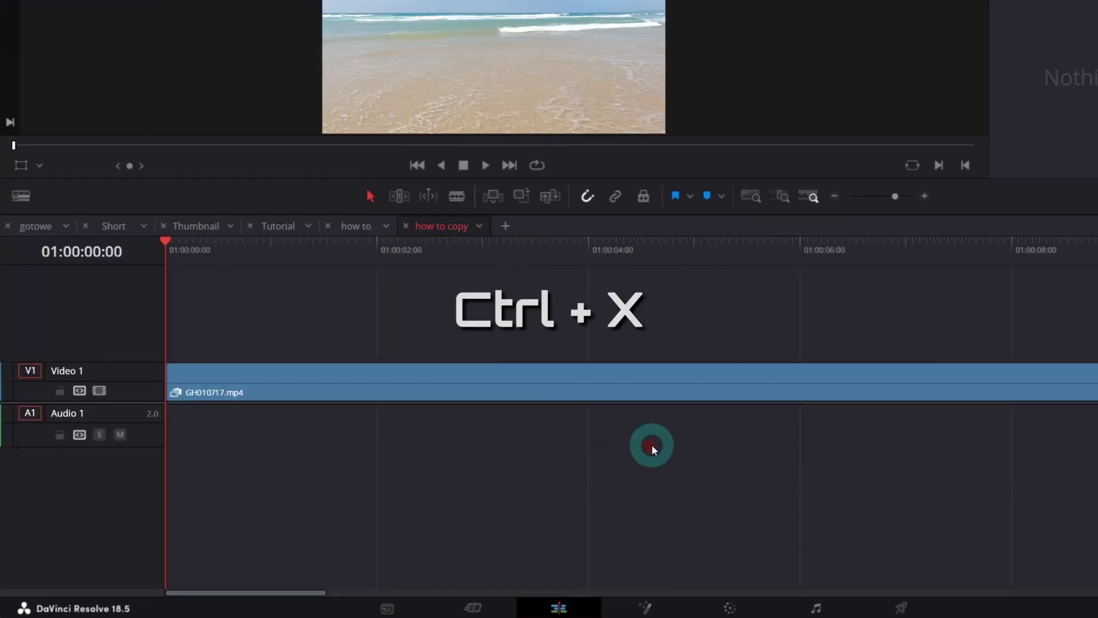
- Trim the clip's start at 01:00:40:22 and the end of the remaining part at 01:00:04:16
left_click(436, 398)
left_click(193, 247)
left_click_drag(194, 333, 807, 403)
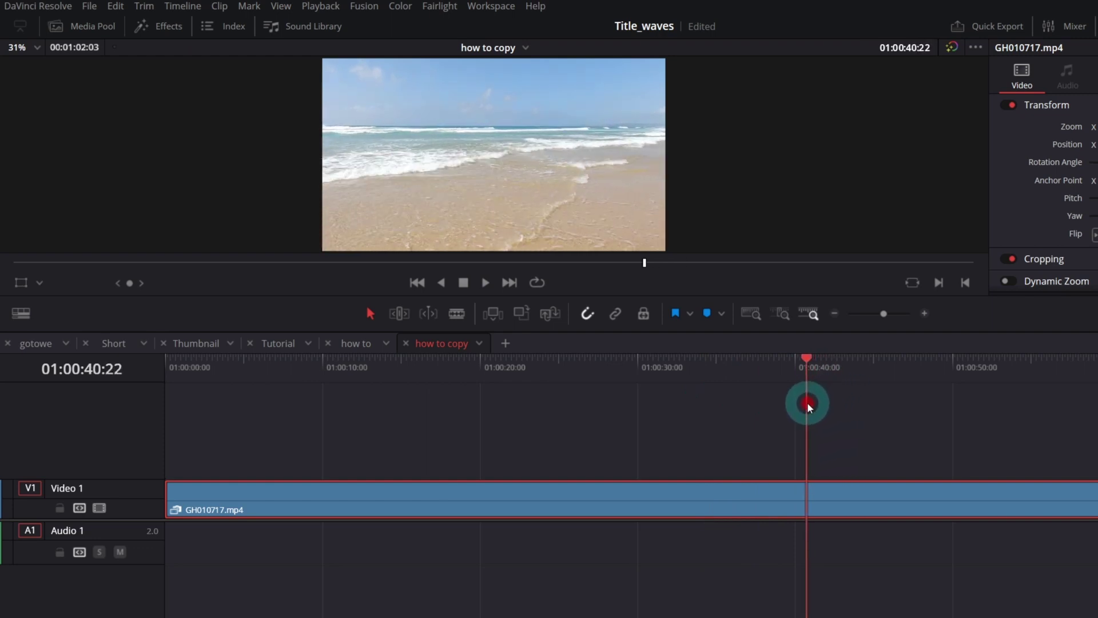
key("ctrl+shift+bracketleft")
left_click(205, 360)
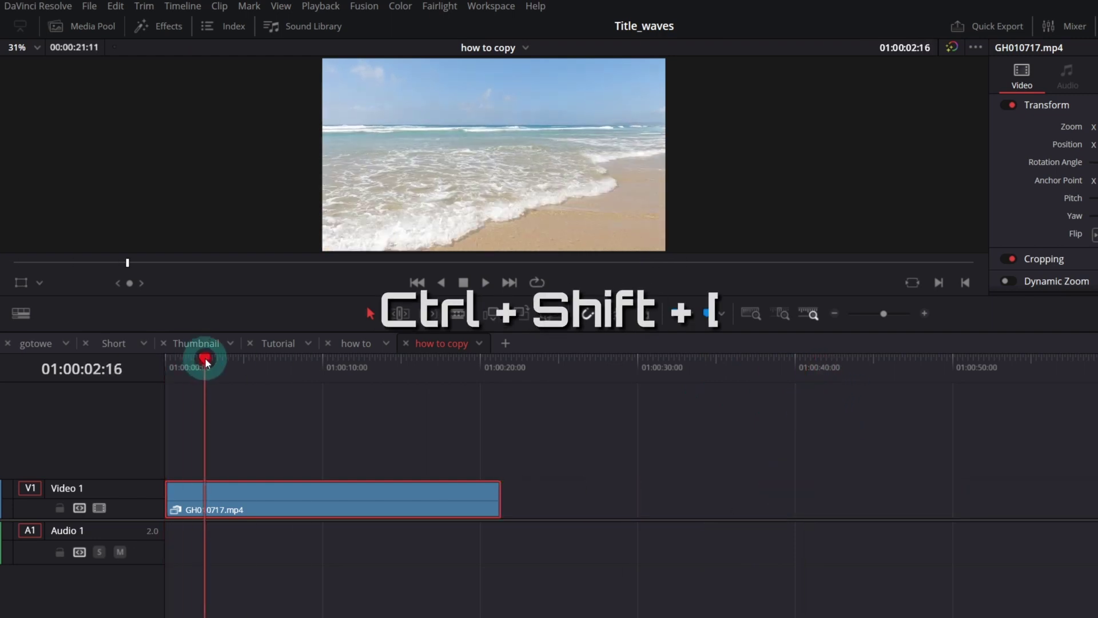
left_click_drag(206, 361, 235, 361)
key("ctrl+shift+bracketright")
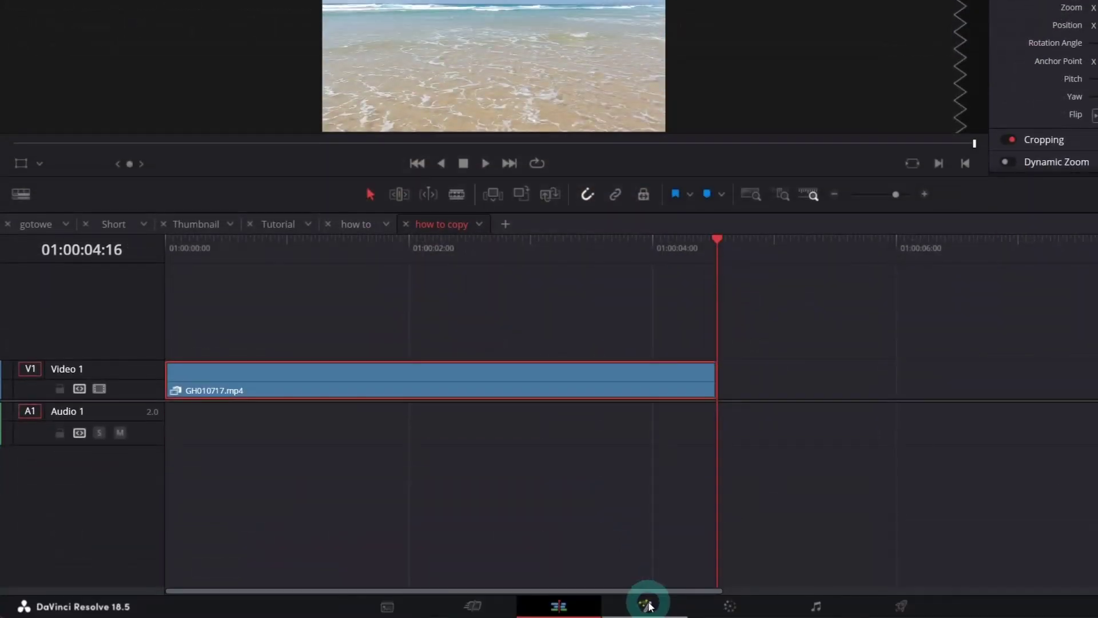
- Switch to the Fusion page and add an unconnected text node reading "YOUR TEXT HERE"
left_click(647, 605)
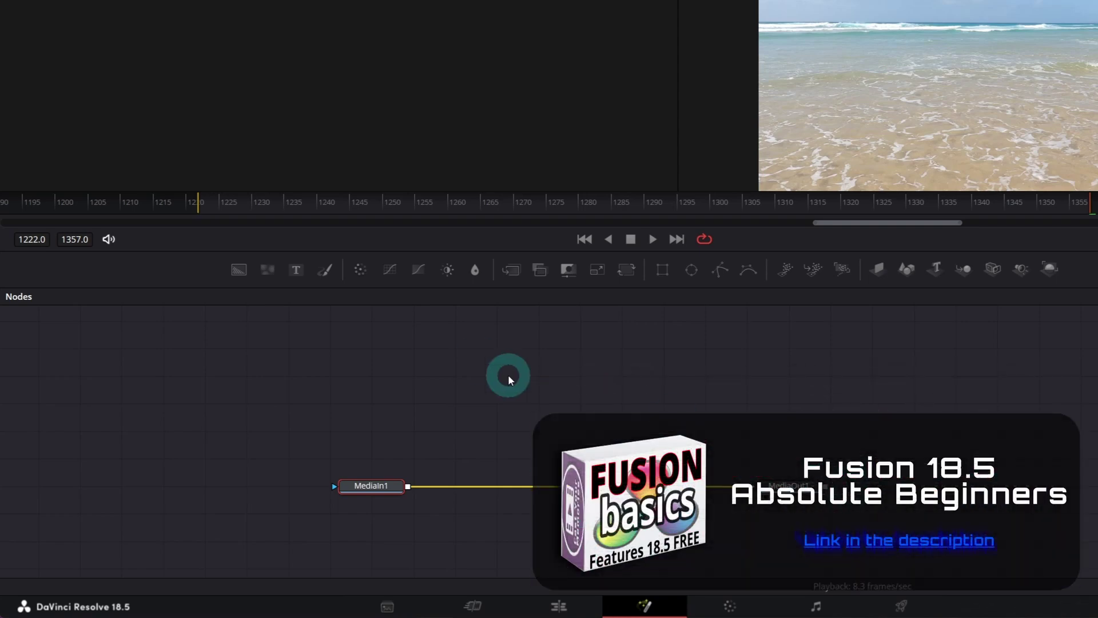
left_click_drag(295, 270, 560, 407)
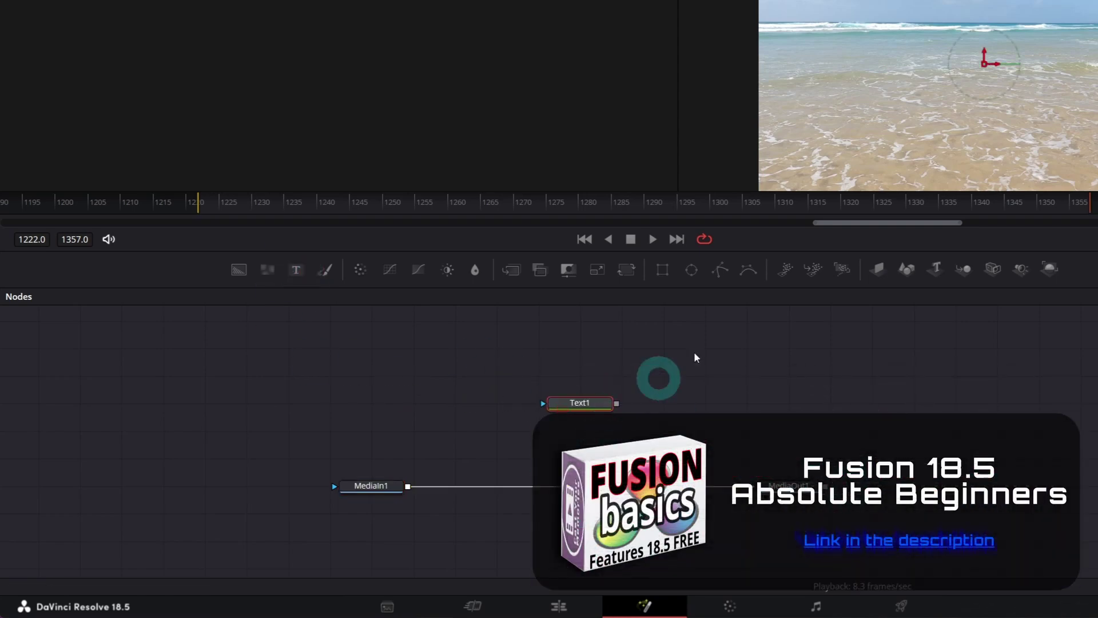
left_click(1020, 26)
left_click(922, 230)
type("YOUR TEXT HERE")
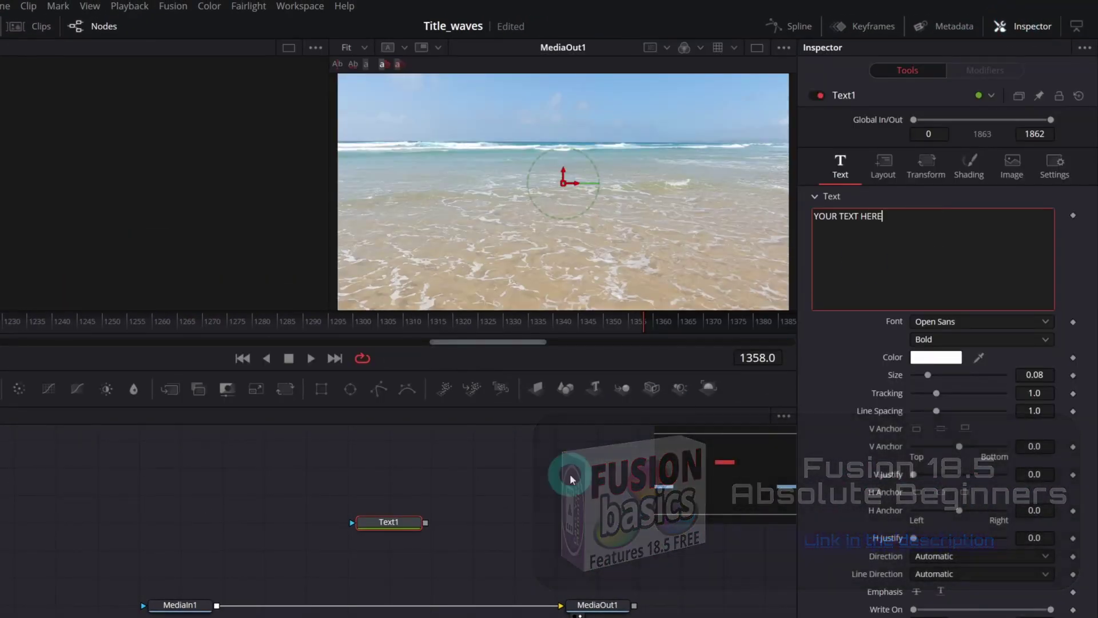
- Add a Background node before MediaIn1 and check its image resolution
left_click_drag(425, 522, 217, 608)
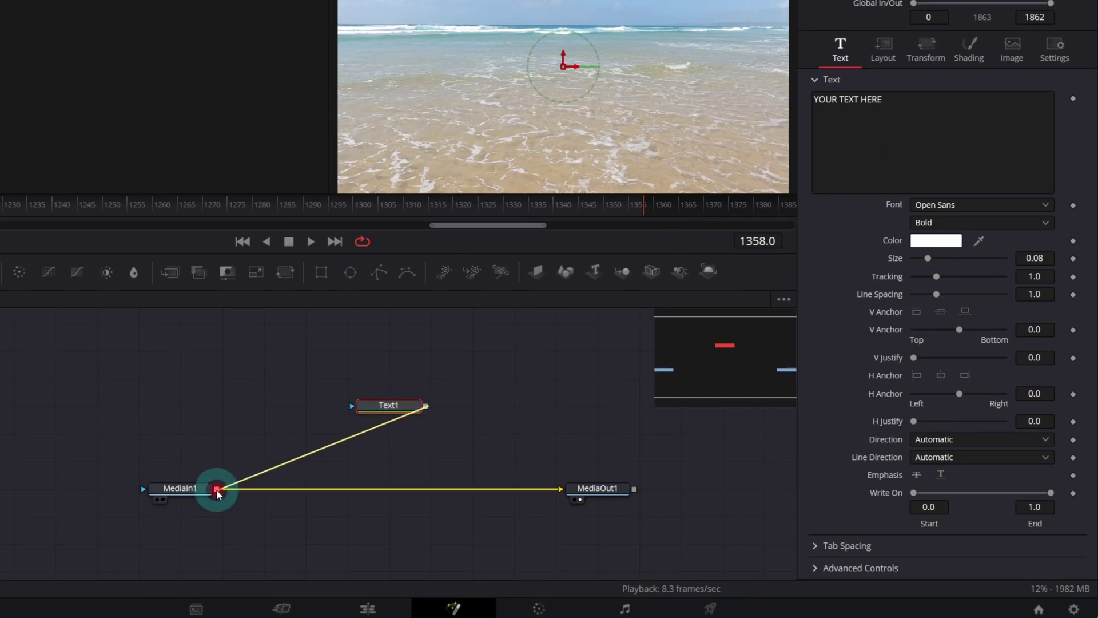
left_click_drag(217, 489, 294, 467)
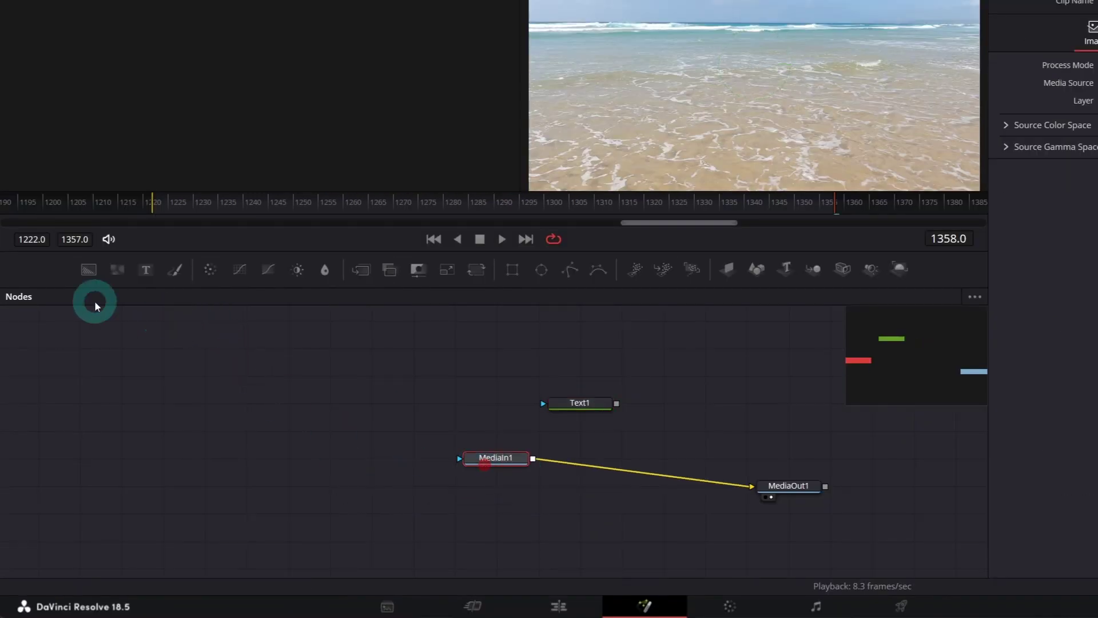
left_click_drag(88, 270, 247, 446)
left_click_drag(349, 489, 315, 490)
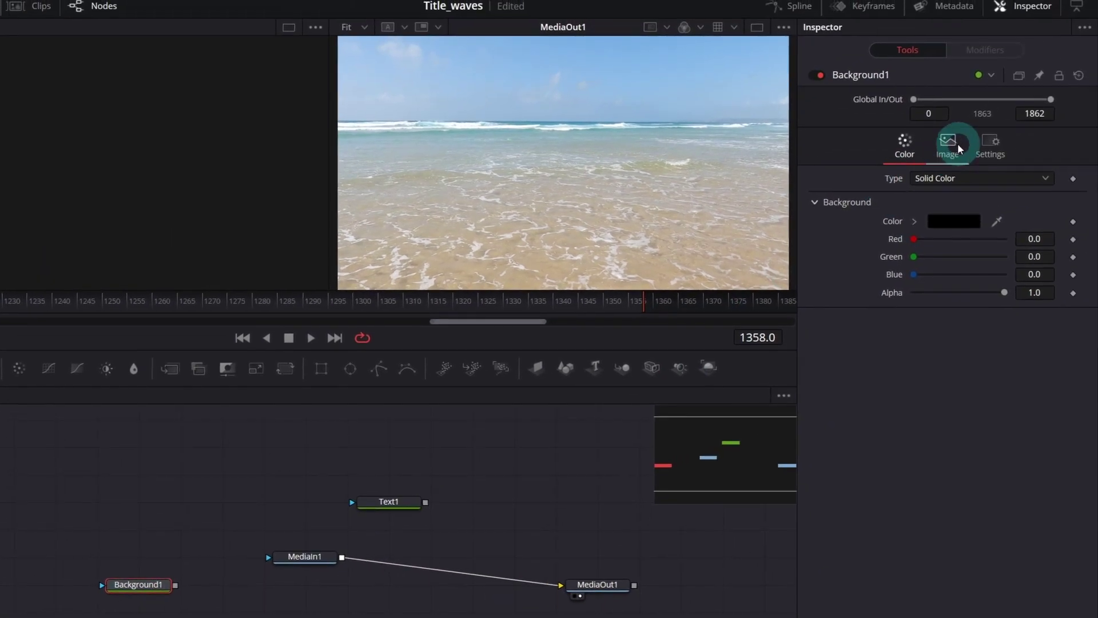
left_click(953, 150)
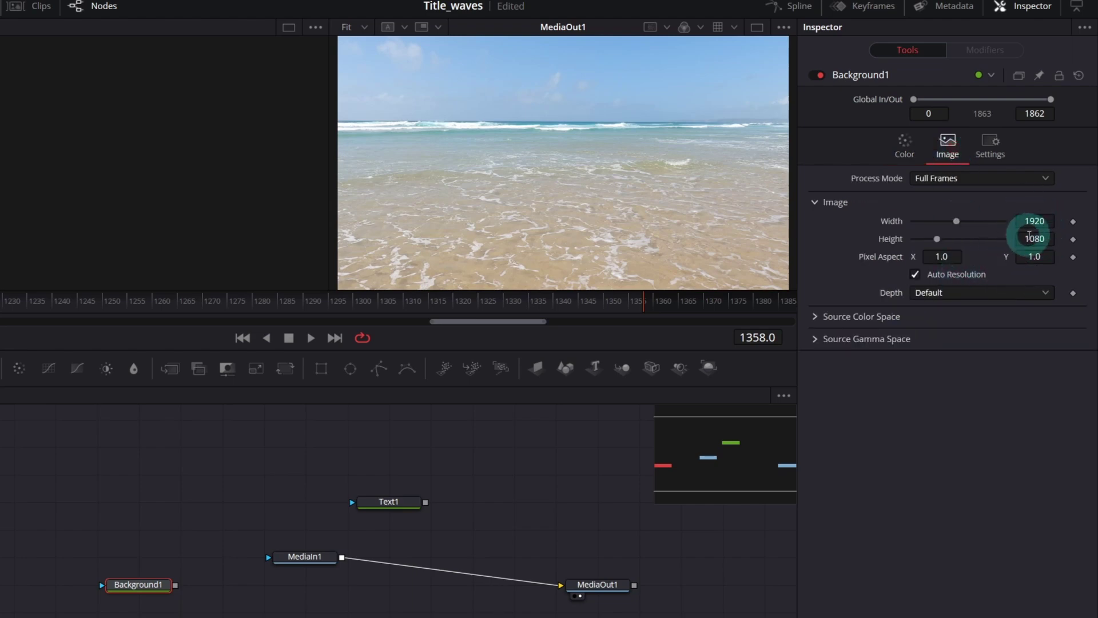
- Merge MediaIn1 over the Background node, route the result to MediaOut1, and merge Text1 on top of it
left_click_drag(382, 502, 334, 471)
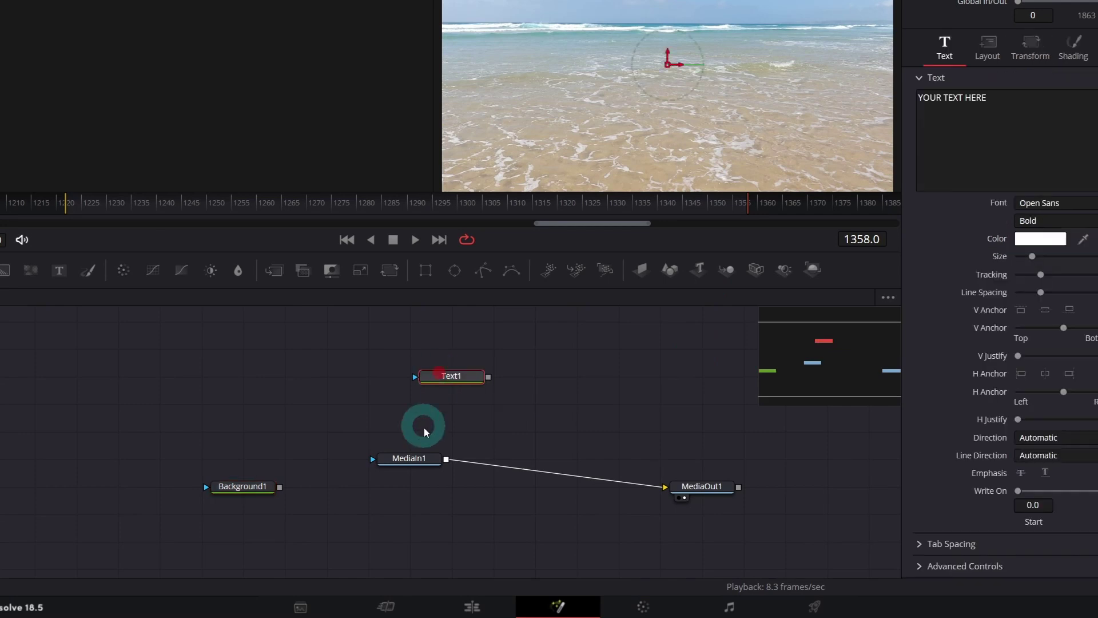
left_click_drag(407, 454, 280, 486)
left_click(500, 454)
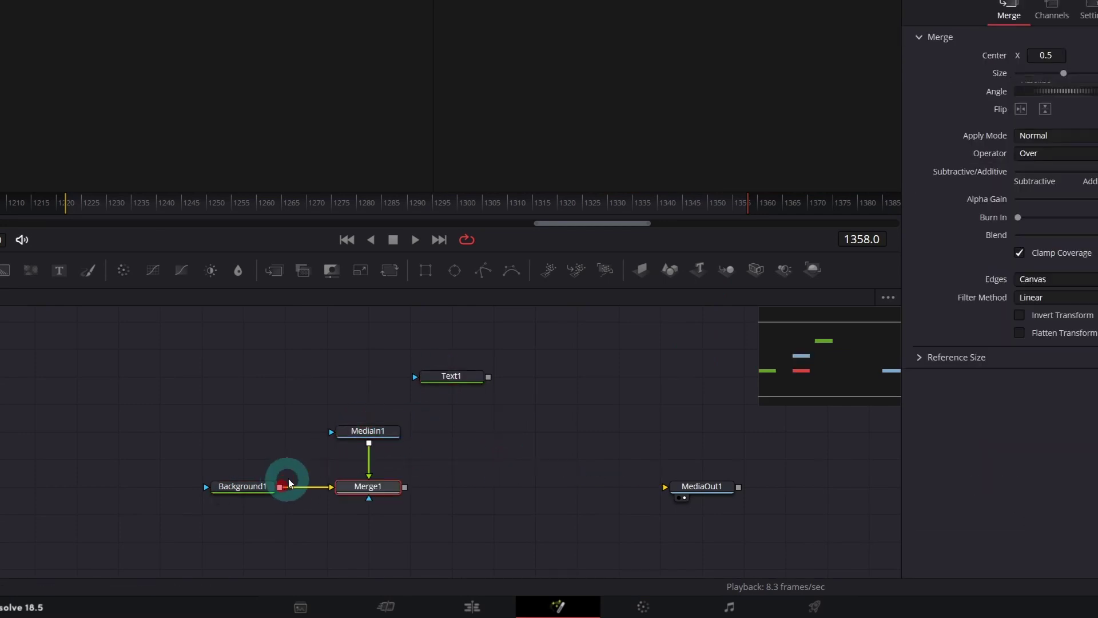
left_click_drag(408, 490, 685, 489)
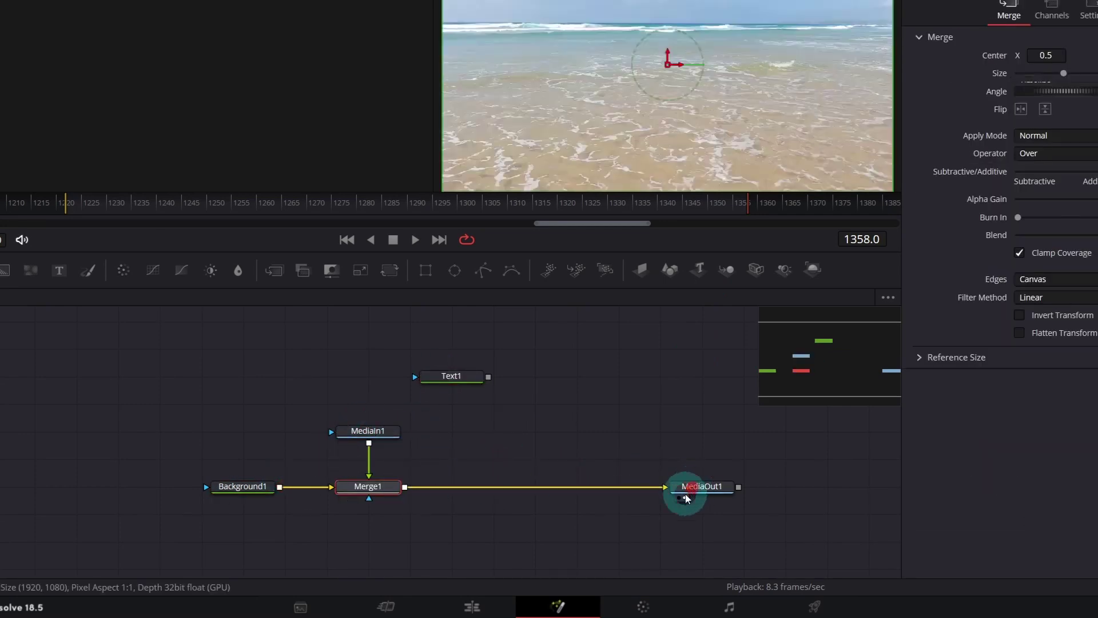
left_click_drag(463, 377, 405, 490)
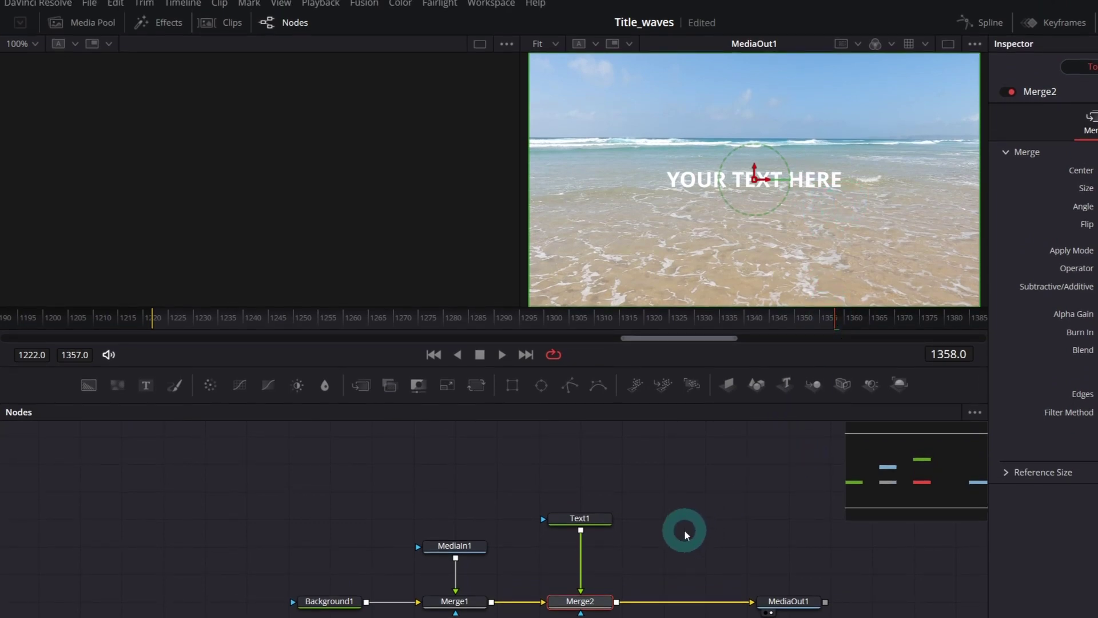
- Add a Delta Keyer node, detach it from the text branch, and feed it from MediaIn1 below the main chain
key("shift+space")
type("Delta Keyer")
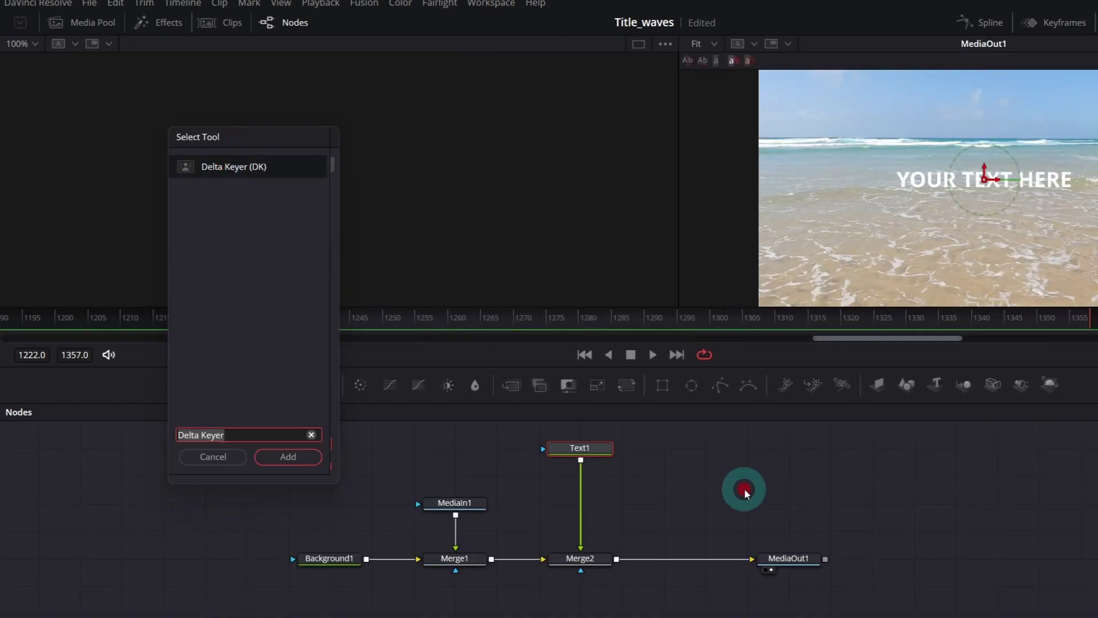
left_click(277, 461)
left_click_drag(582, 477, 708, 506, "shift")
scroll(701, 553, "down", 1)
left_click_drag(706, 407, 709, 545)
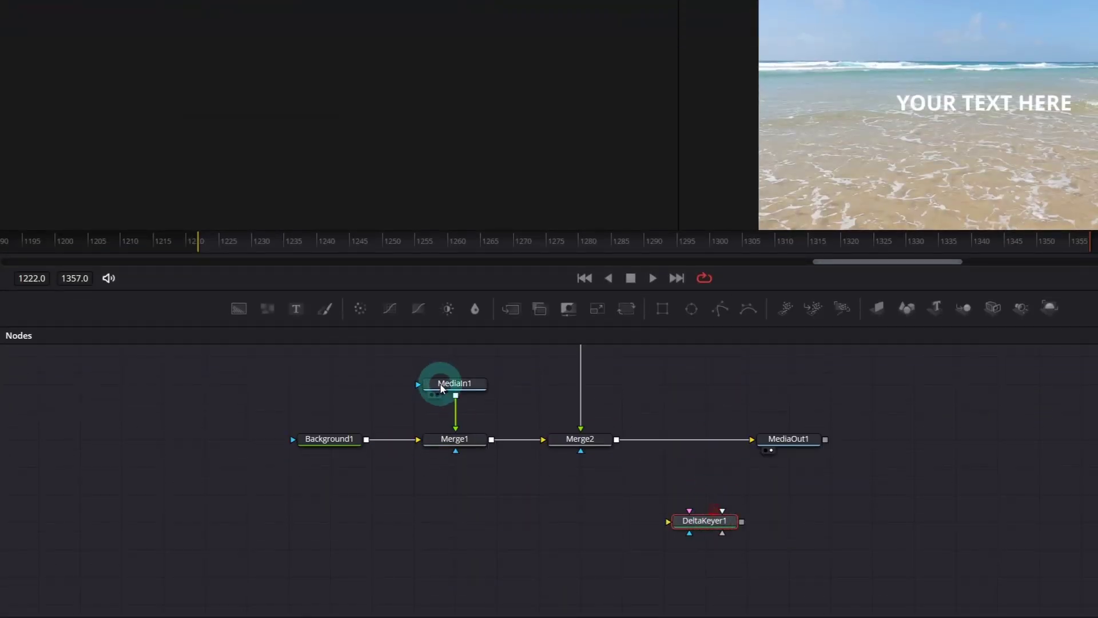
left_click_drag(440, 409, 667, 520)
- Merge the Delta Keyer's output over Merge2 and line up the new merge node and MediaOut1 in the main chain
left_click_drag(805, 440, 846, 440)
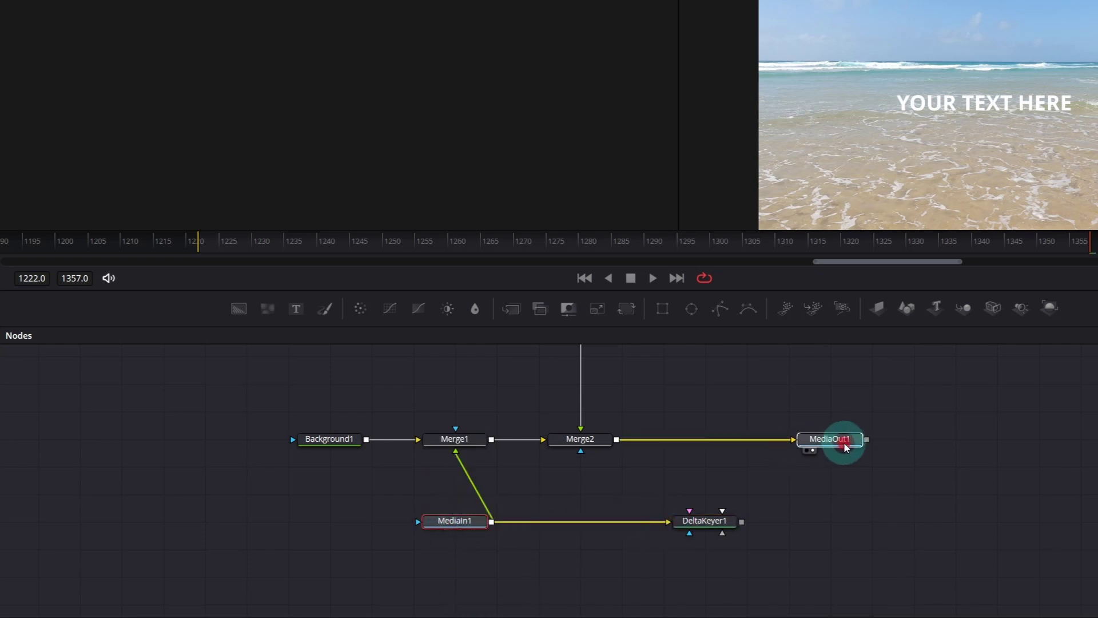
left_click_drag(741, 522, 616, 439)
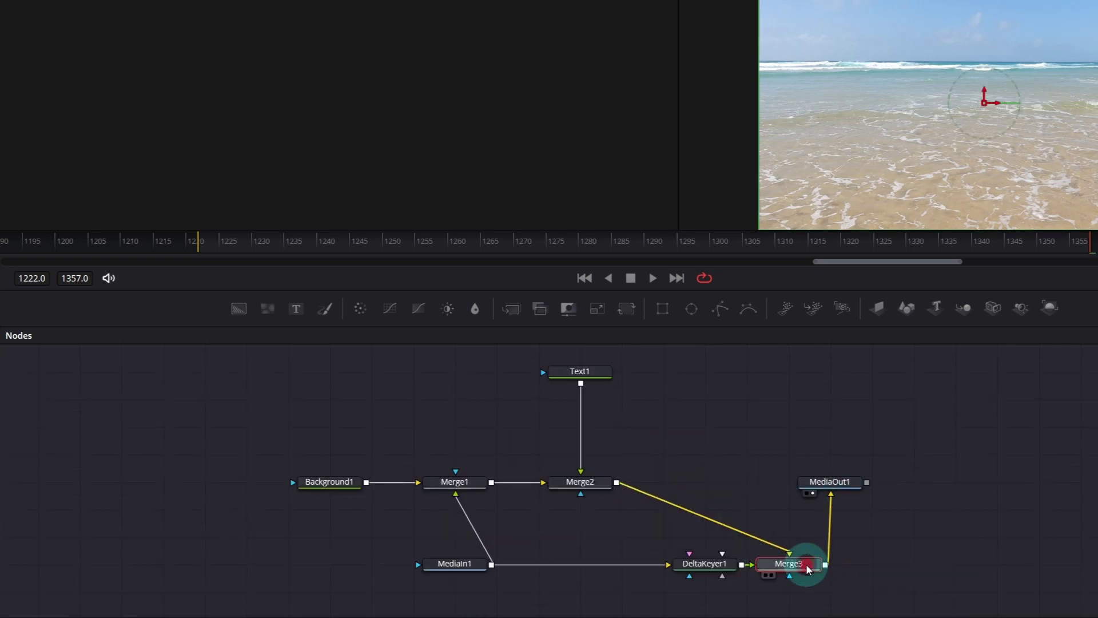
left_click_drag(807, 565, 735, 479)
left_click_drag(840, 493, 891, 483)
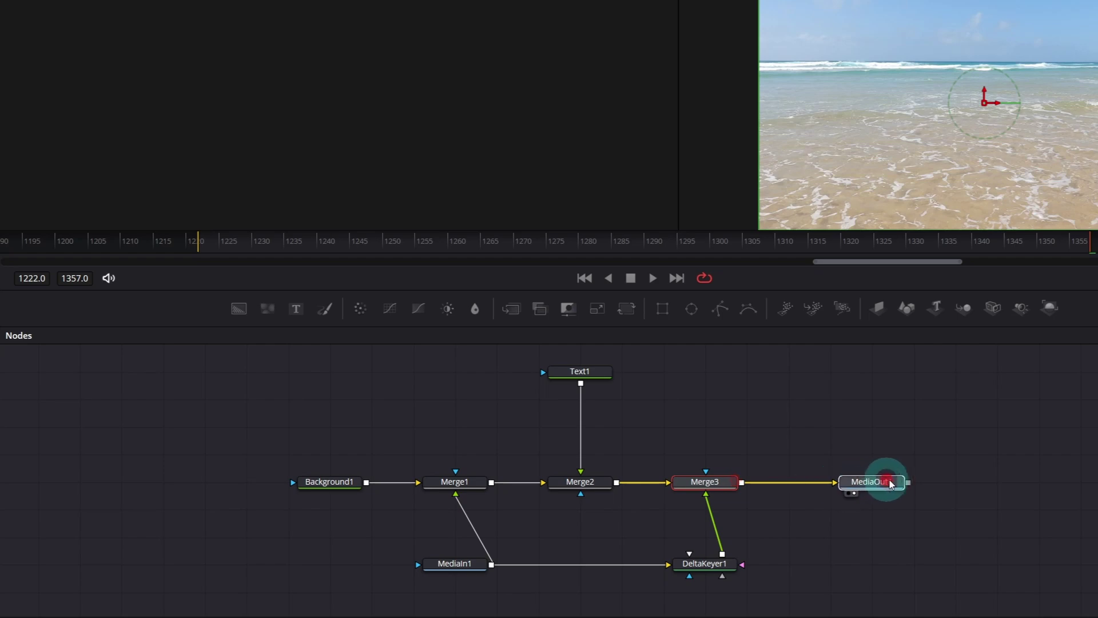
- View the Delta Keyer's result and set its background color by sampling the wet sand in the image
left_click(703, 566)
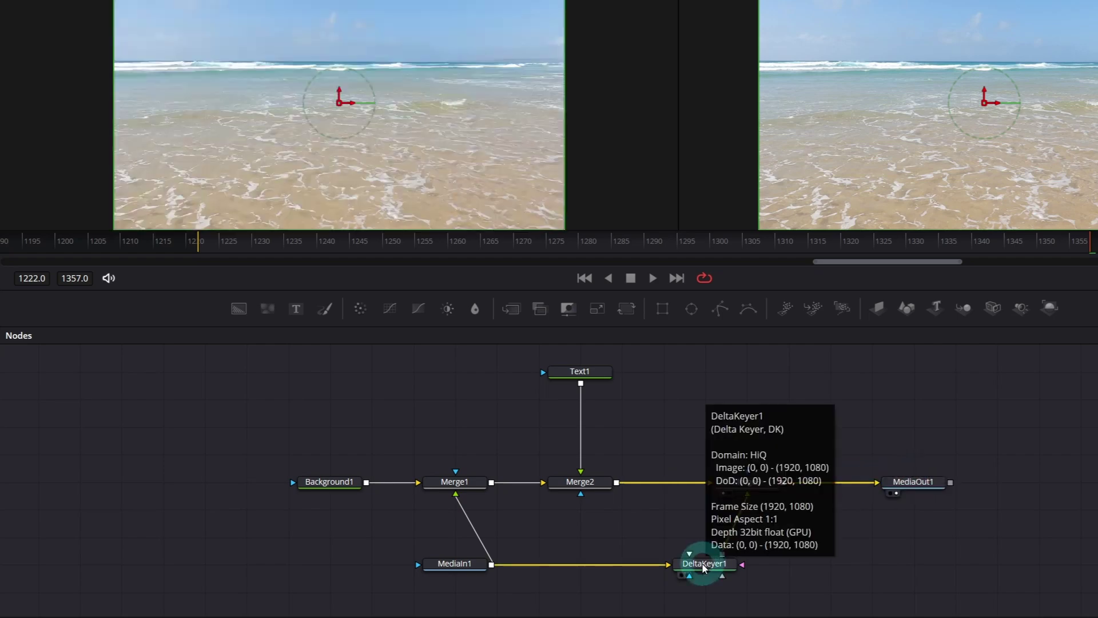
left_click(703, 566)
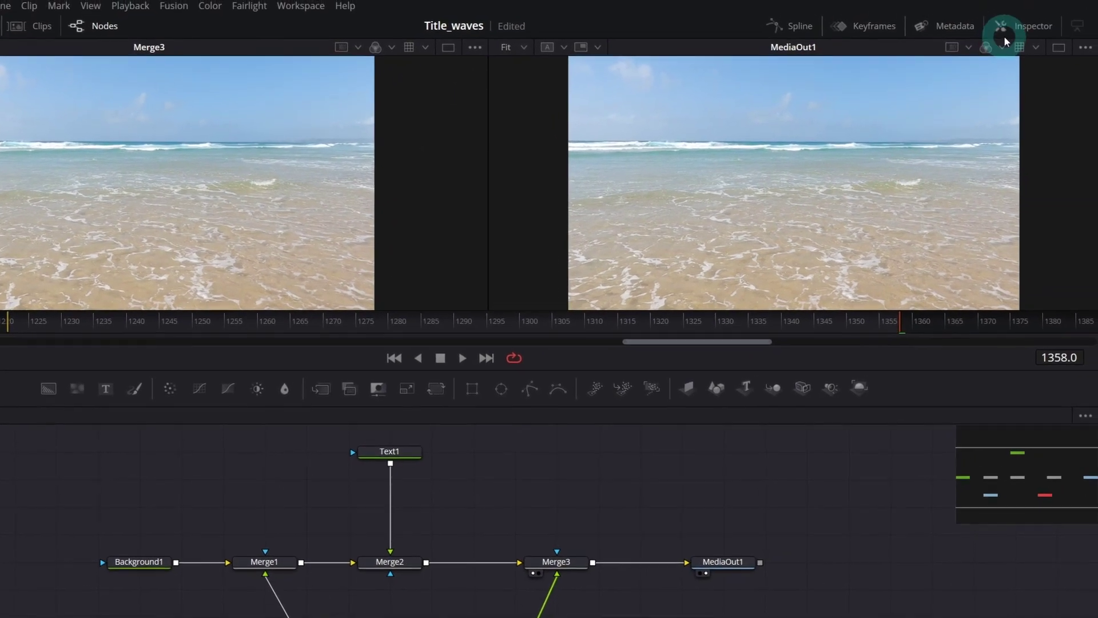
left_click(1007, 30)
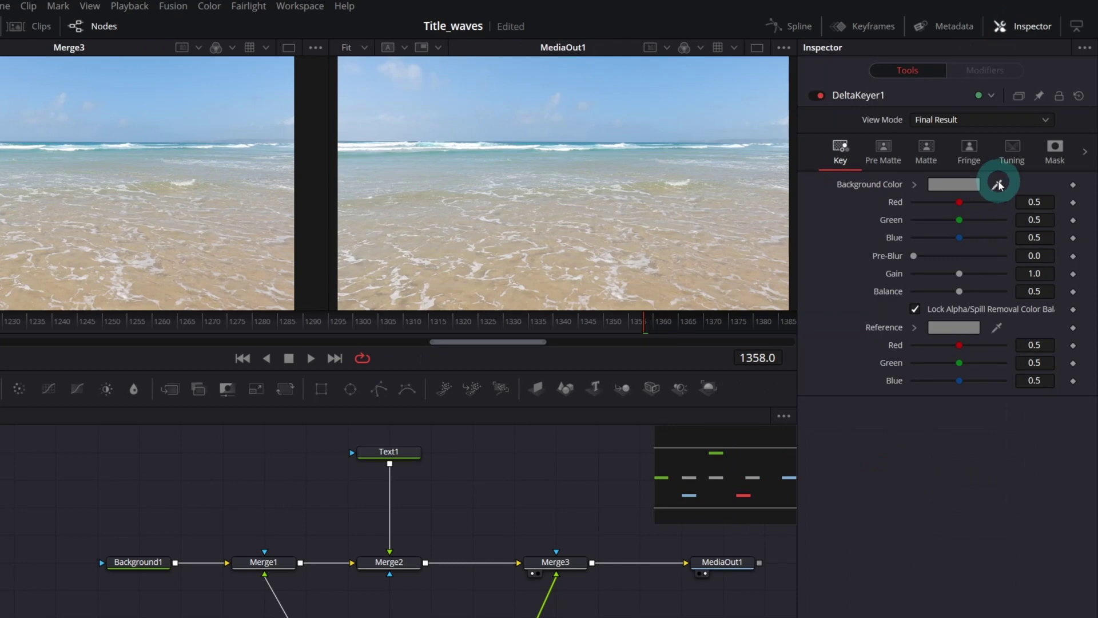
left_click_drag(946, 214, 650, 294)
left_click(564, 562)
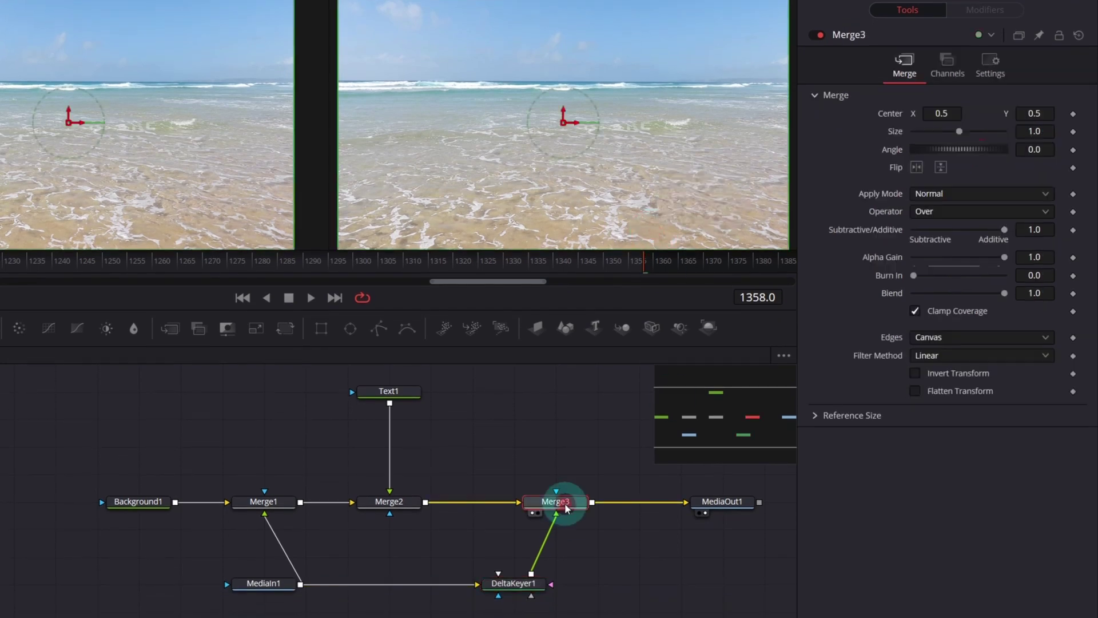
left_click(518, 586)
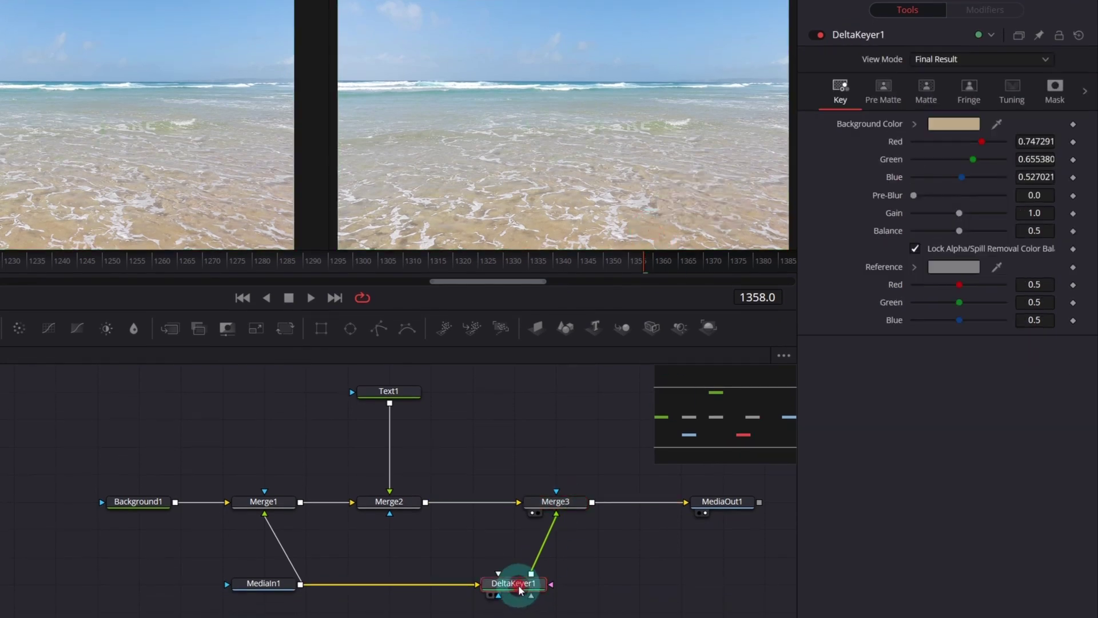
key("2")
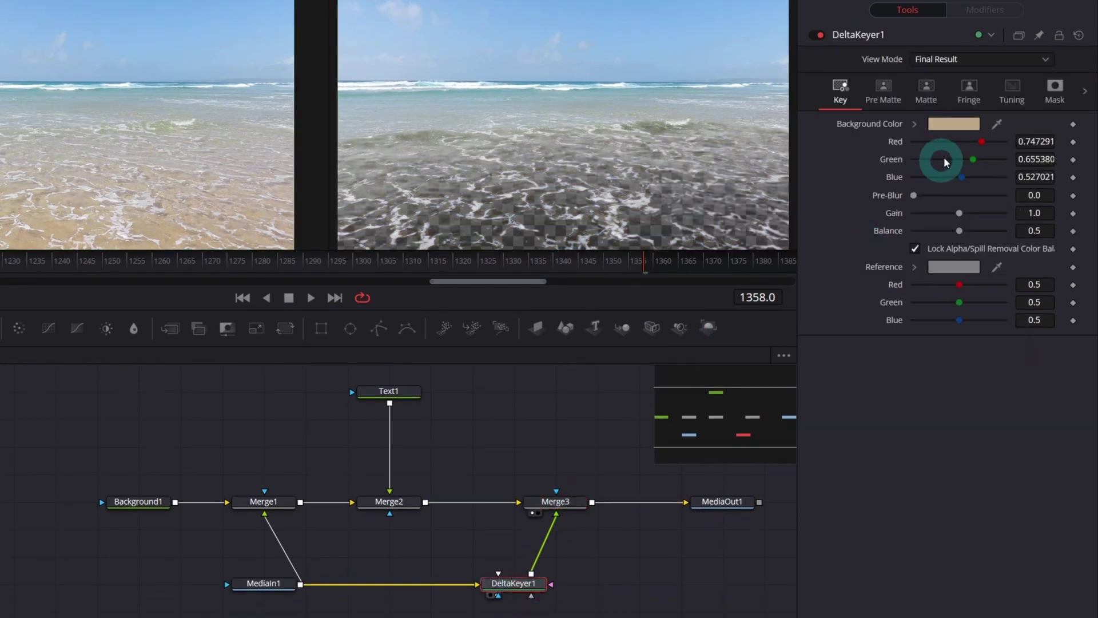
left_click_drag(995, 126, 431, 181)
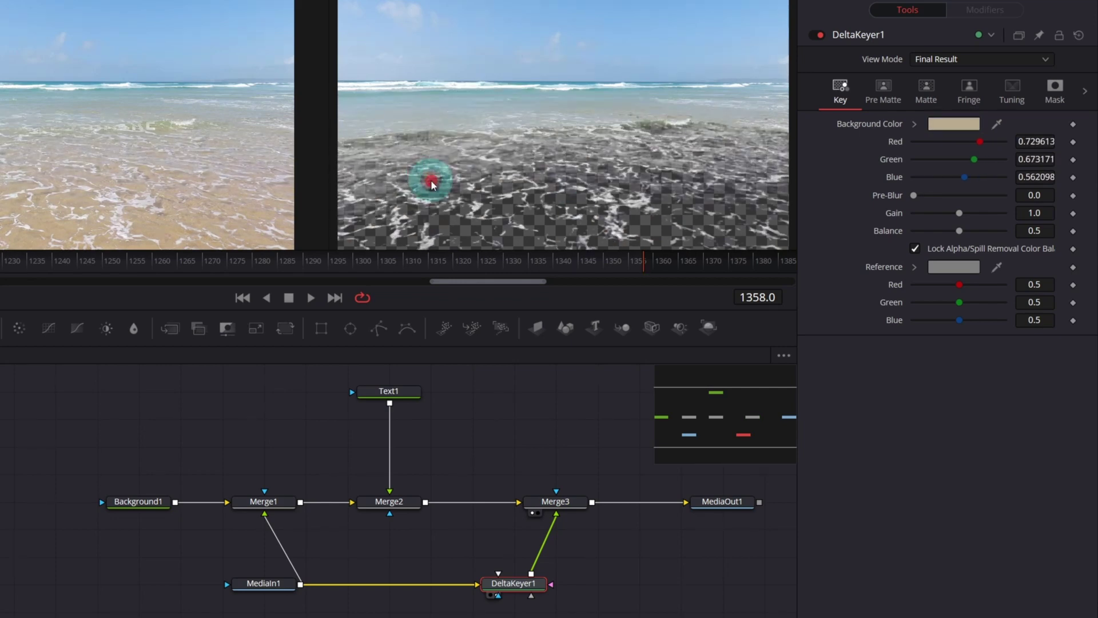
- Show the MediaOut1 result and move the text down onto the shoreline, centered at about X 0.373, Y 0.218
left_click(715, 503)
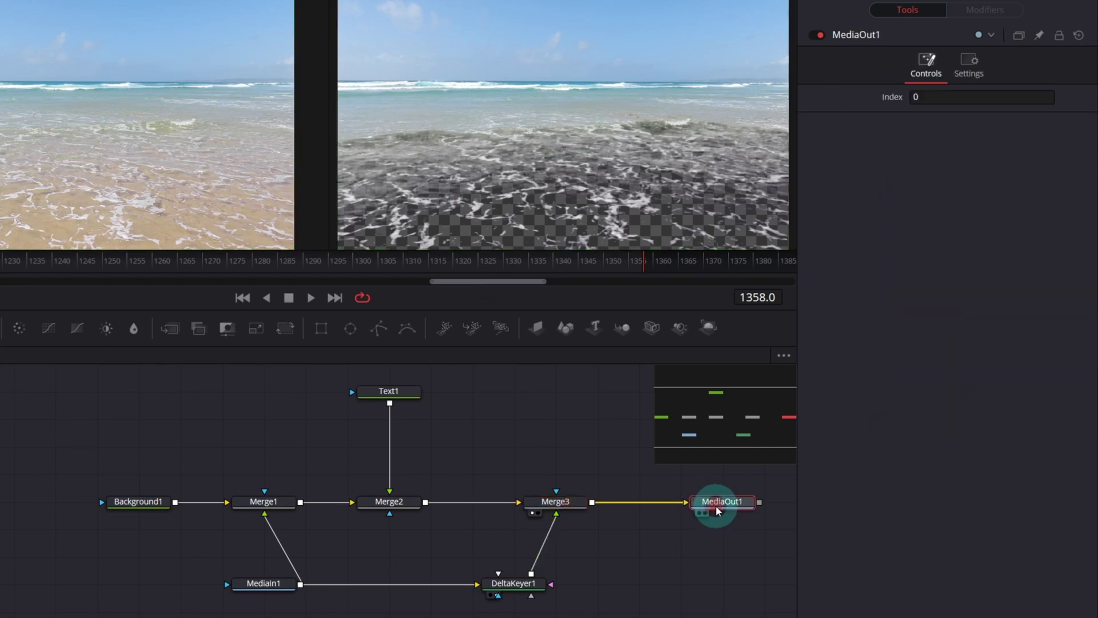
left_click(734, 566)
left_click(391, 502)
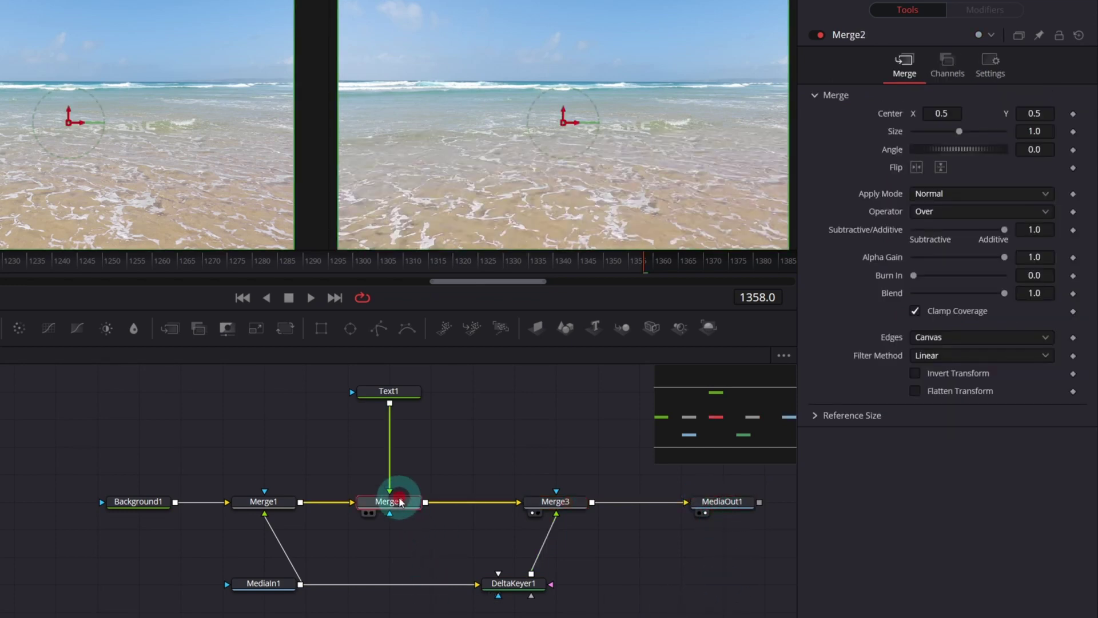
left_click(506, 196)
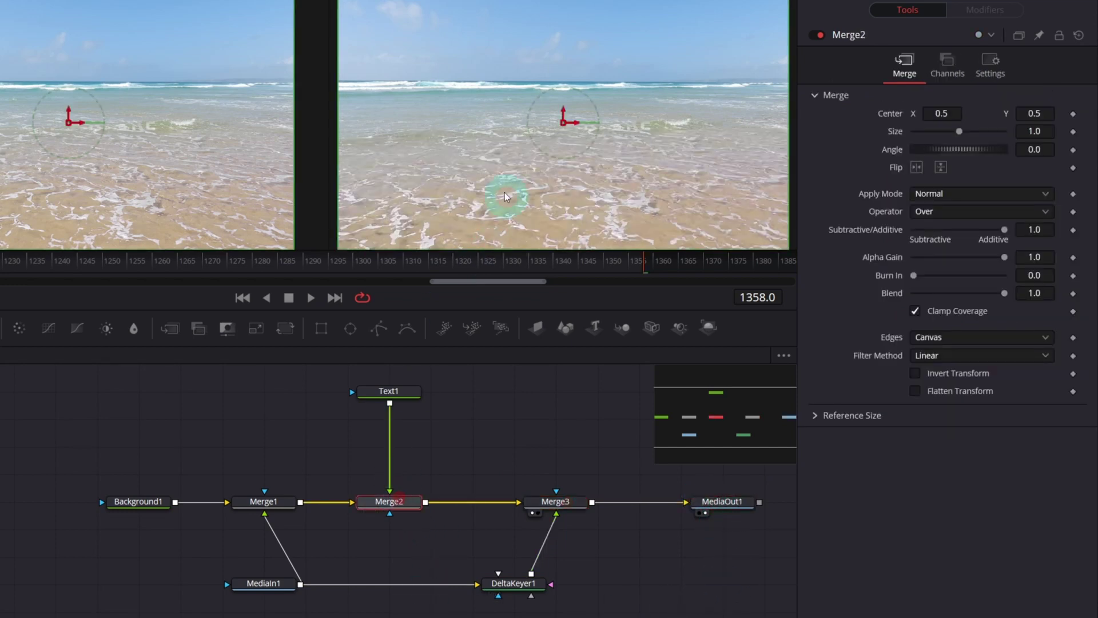
left_click(389, 394)
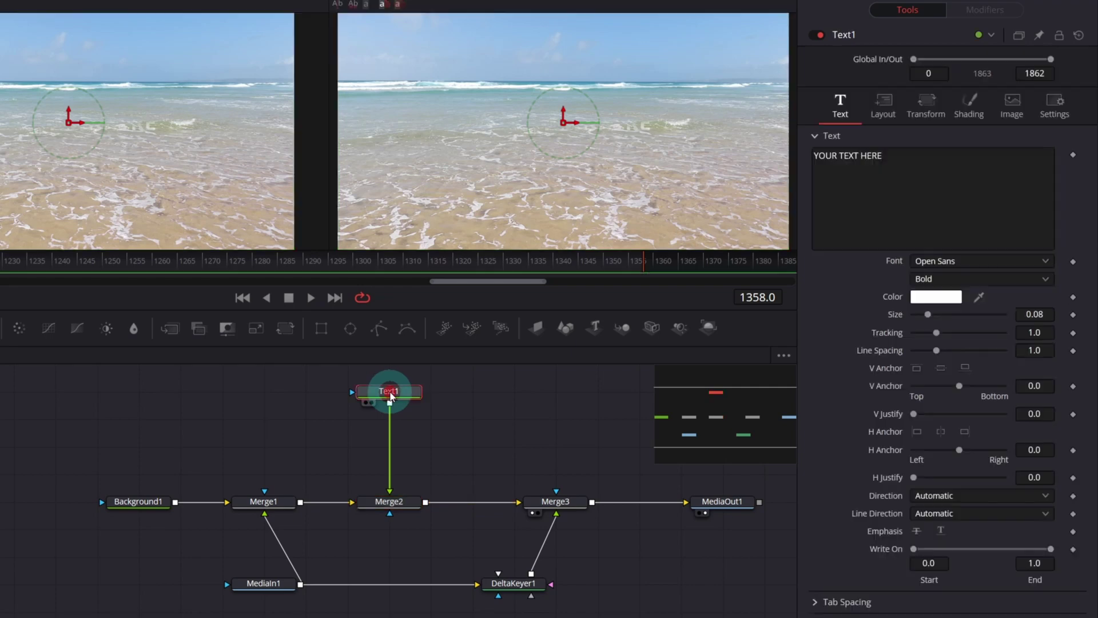
left_click(883, 103)
left_click_drag(563, 127, 506, 194)
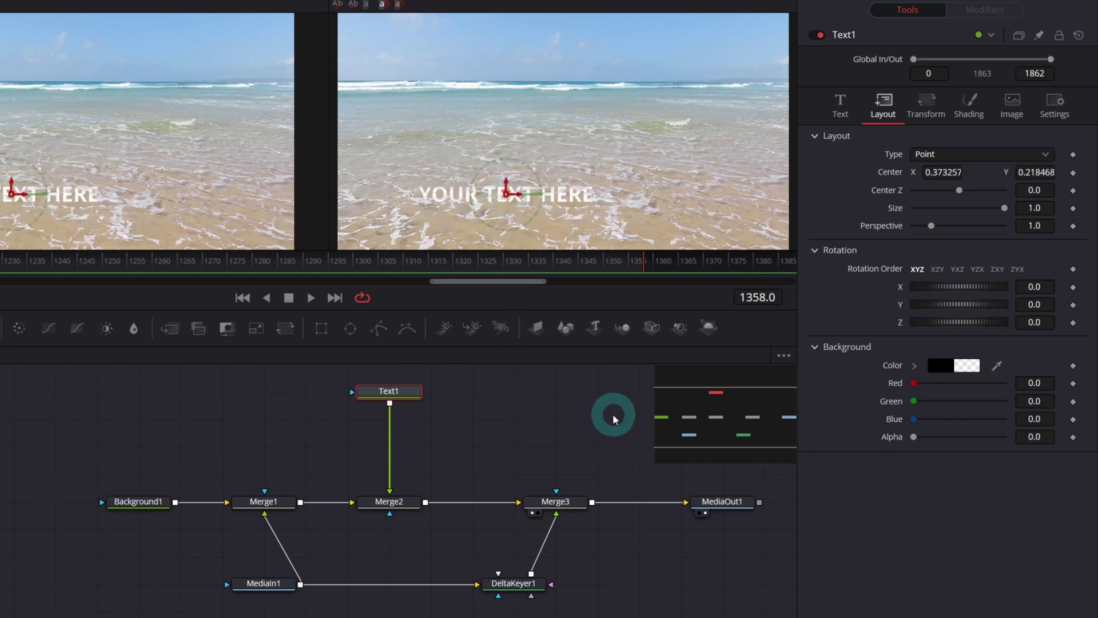
- Play back the composite to check how the waves interact with the text
left_click(280, 502)
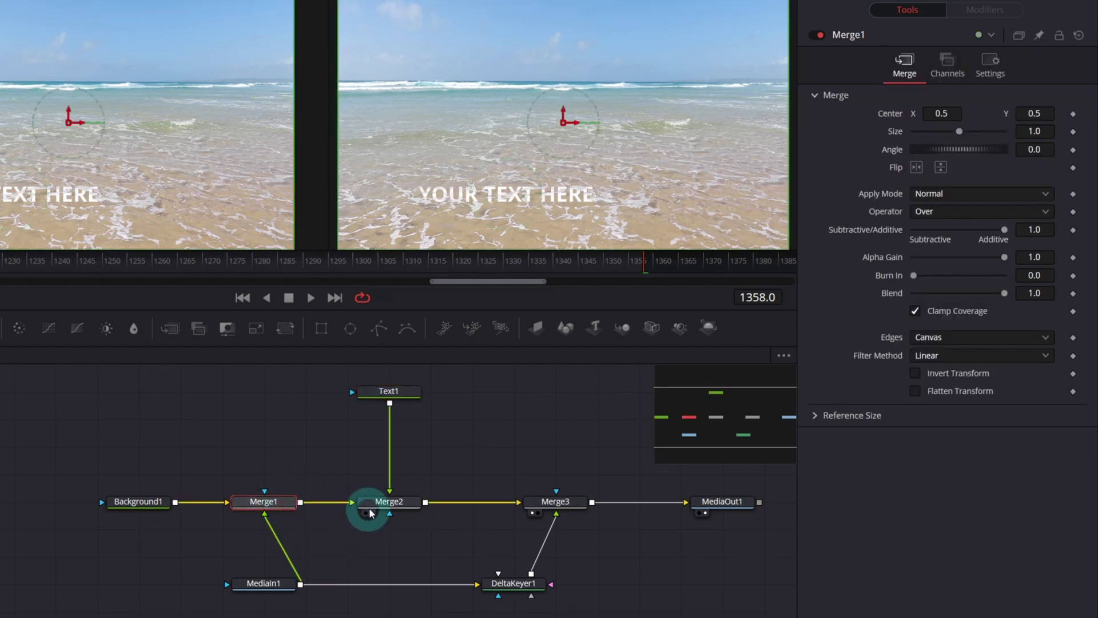
key("space")
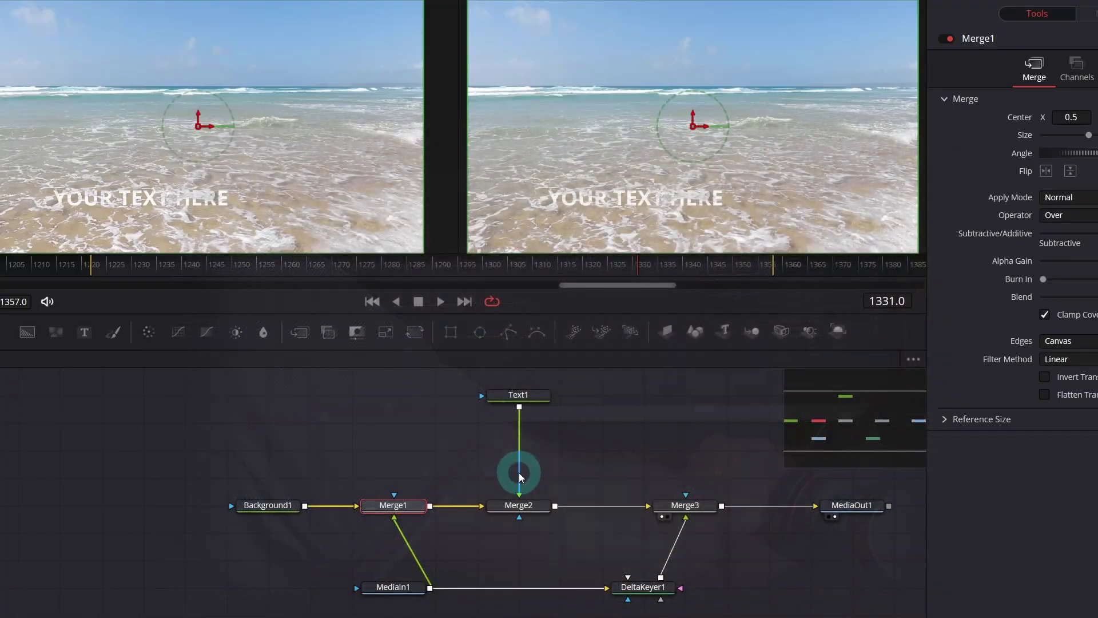
- Detach Text1 from Merge2, place it above the main chain, view it alone, and reset its layout center
left_click(902, 405)
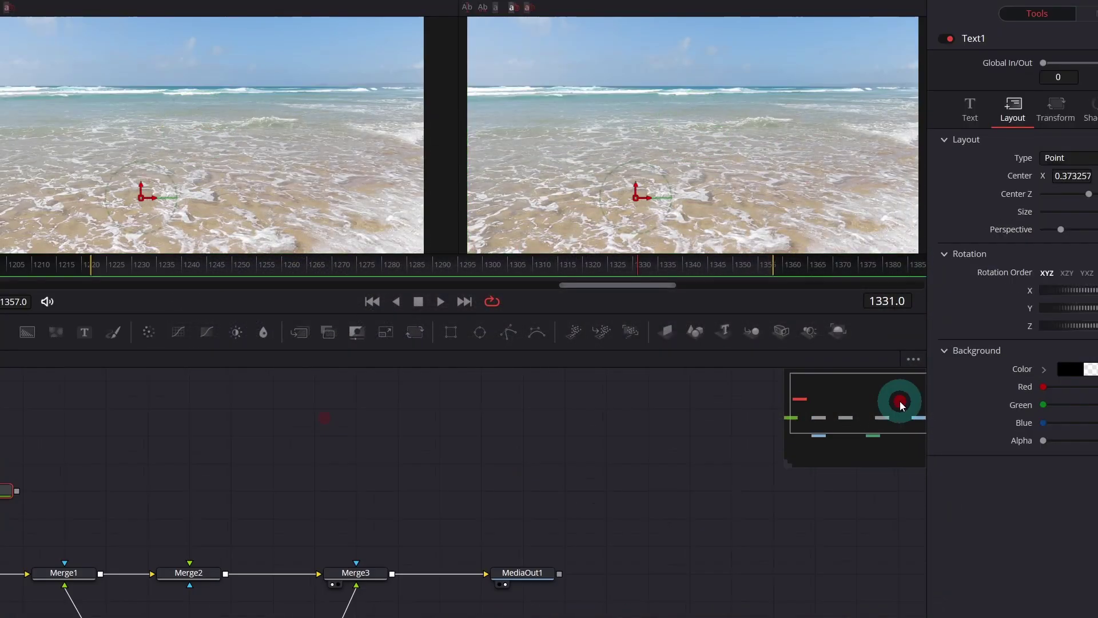
left_click_drag(900, 401, 873, 410)
key("1")
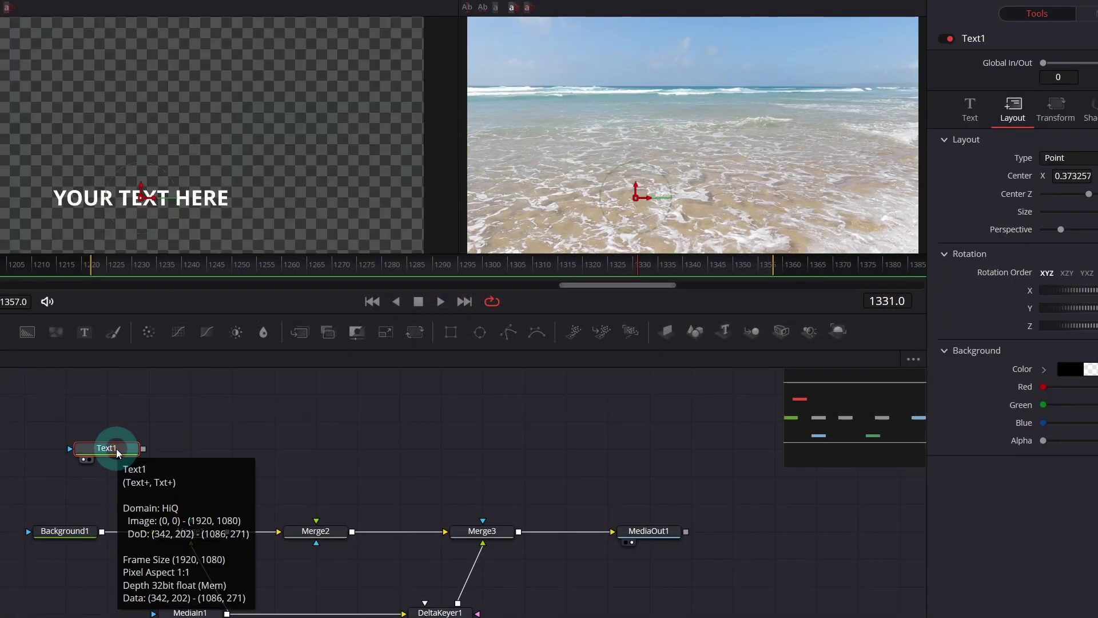
double_click(1026, 179)
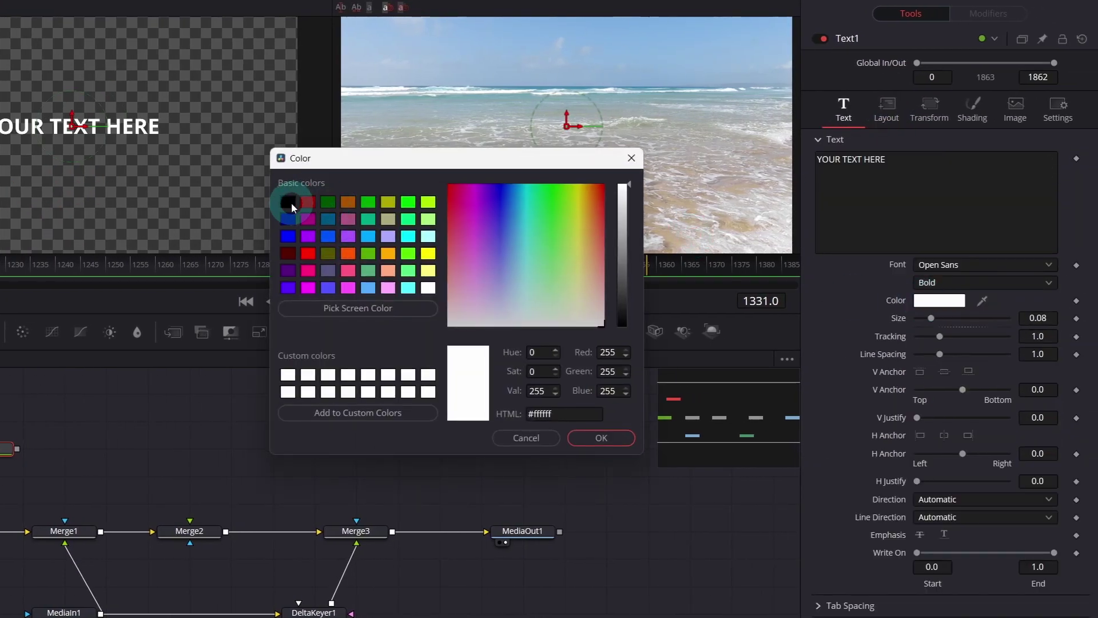
- Set Text1's color to black (#000000) and its font to Chiller
left_click(291, 207)
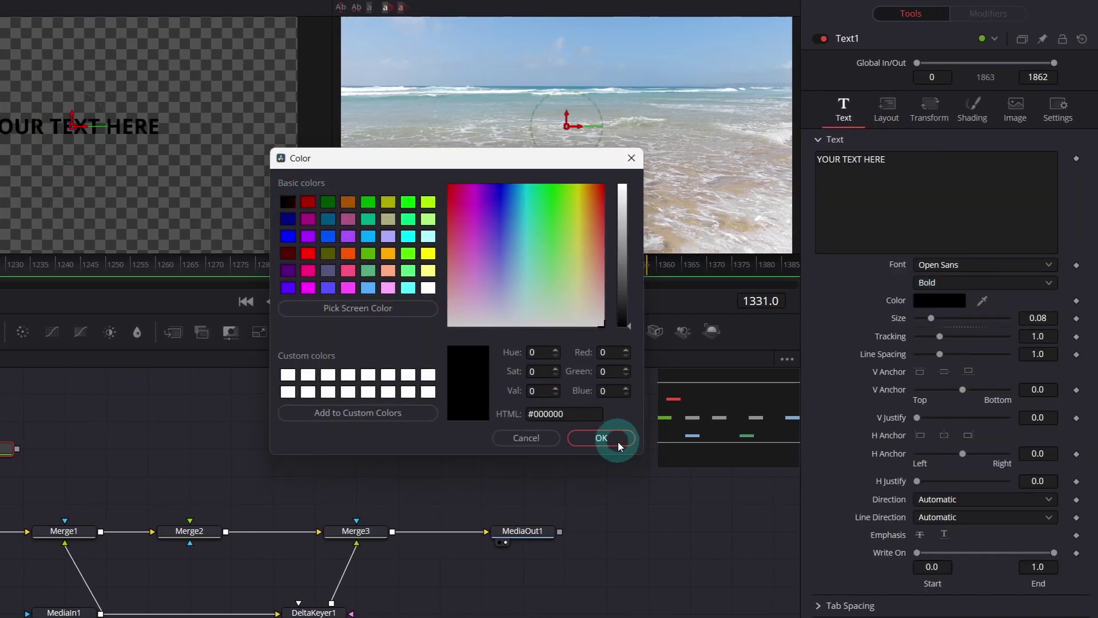
left_click(605, 439)
left_click(976, 265)
scroll(978, 534, "up", 10)
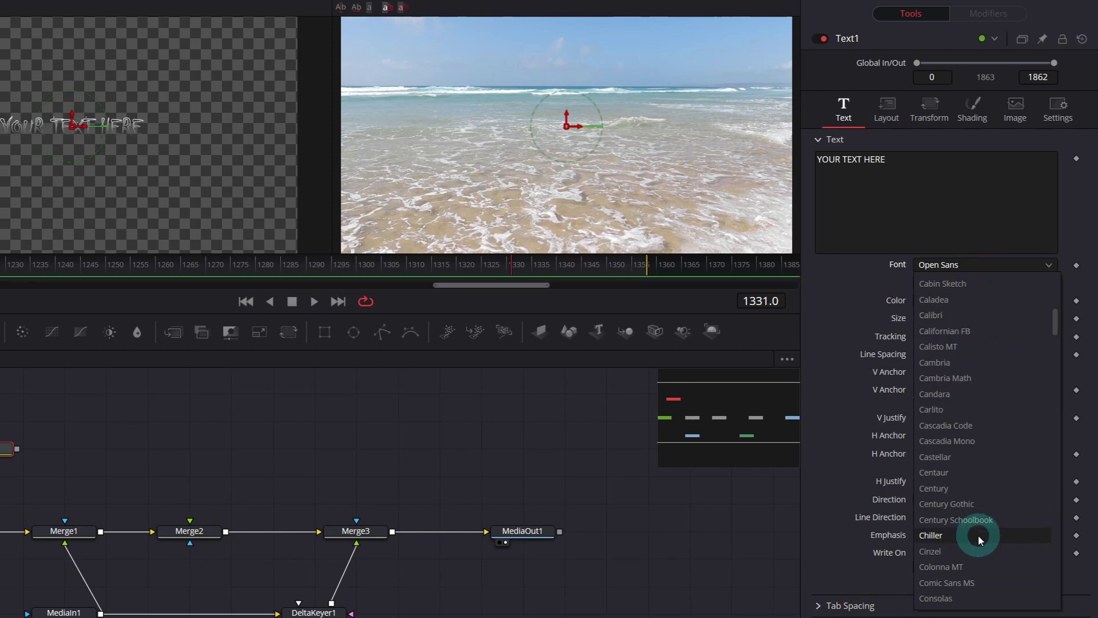
left_click(978, 534)
- Disable Text1's White Solid Fill shading element and enable the Red Outline element with its type set to Gradient
left_click(973, 110)
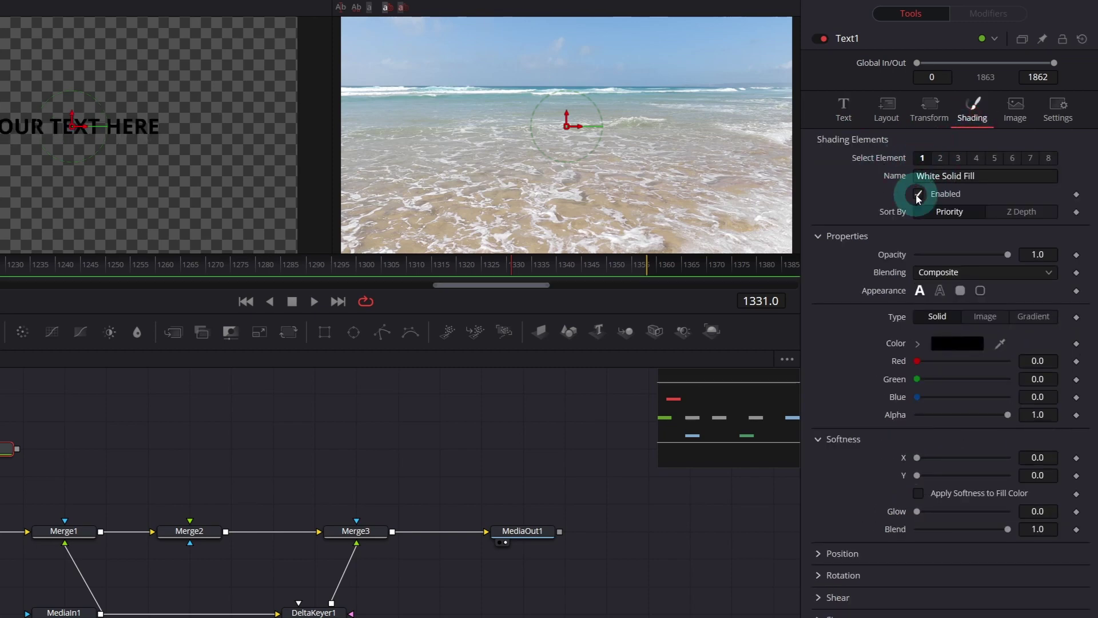
left_click(917, 195)
left_click(918, 193)
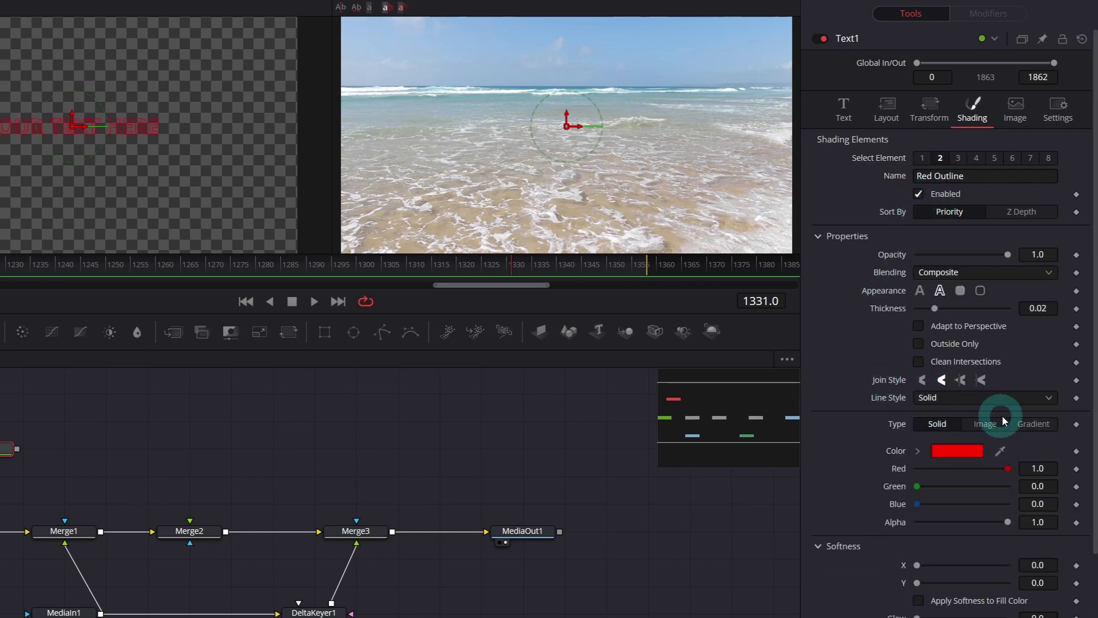
left_click(1031, 424)
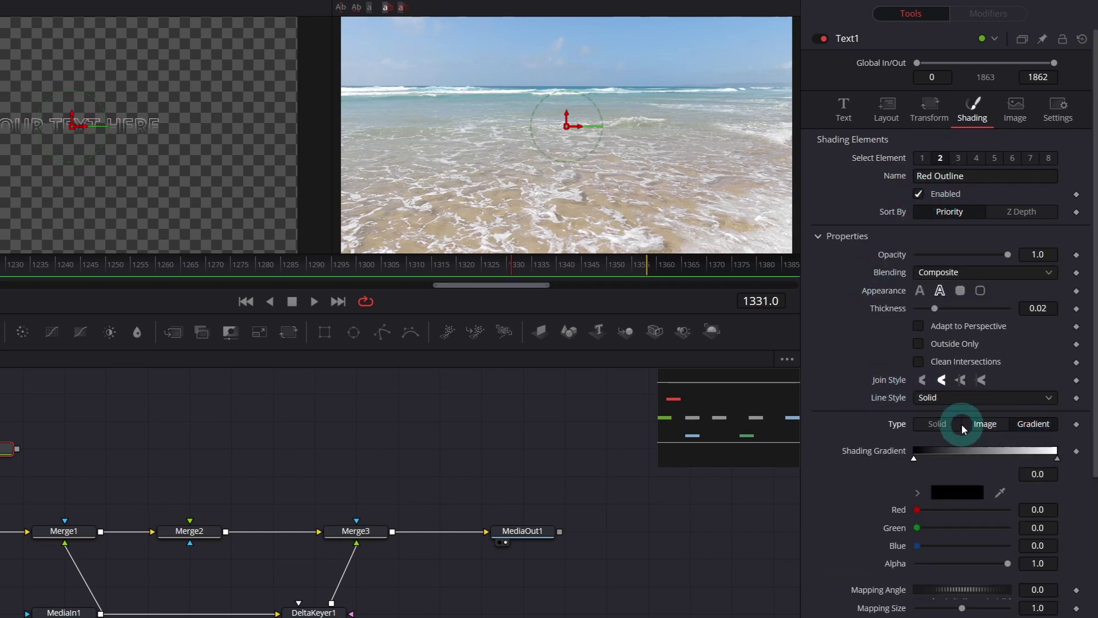
scroll(870, 388, "down", 3)
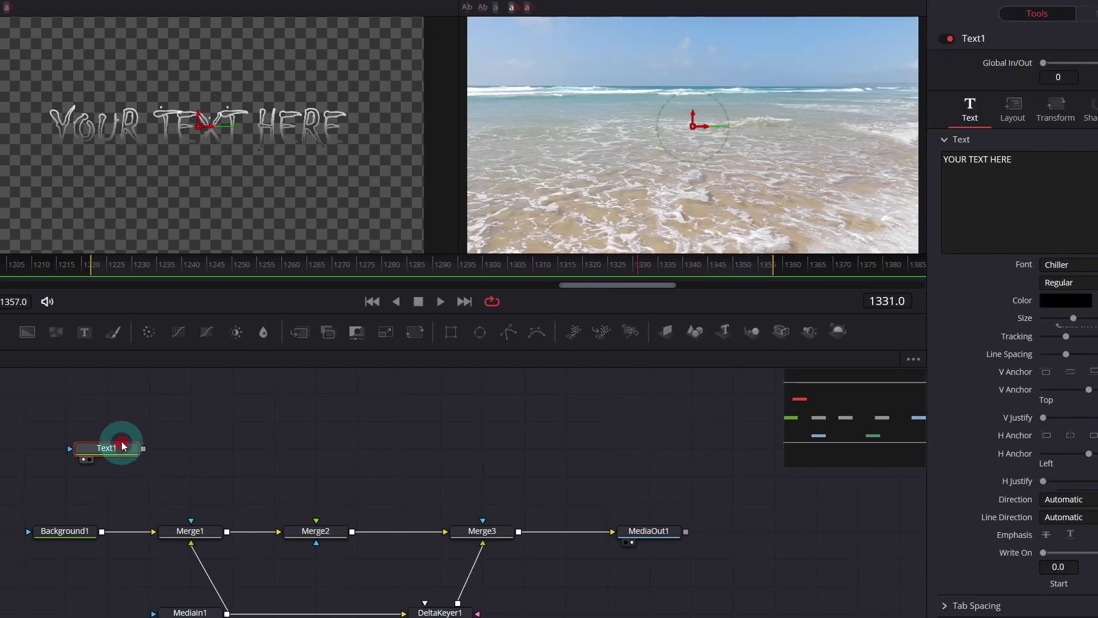
- Add unconnected pEmitter and pRender nodes in a row beside Text1, above the main chain
left_click_drag(122, 445, 122, 418)
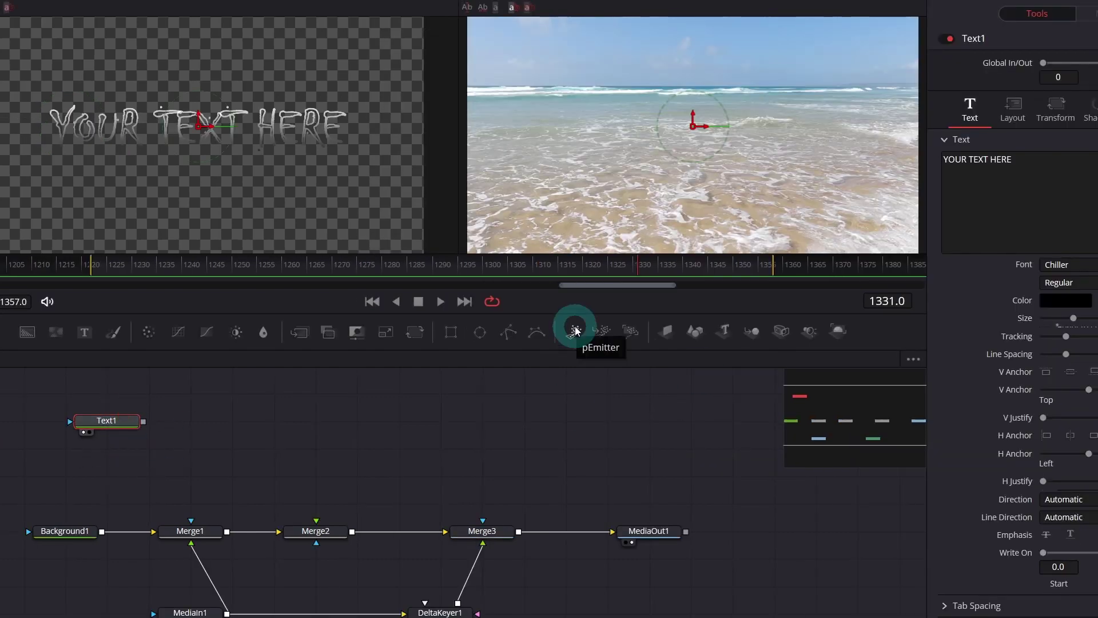
left_click_drag(398, 370, 277, 409)
left_click(635, 333)
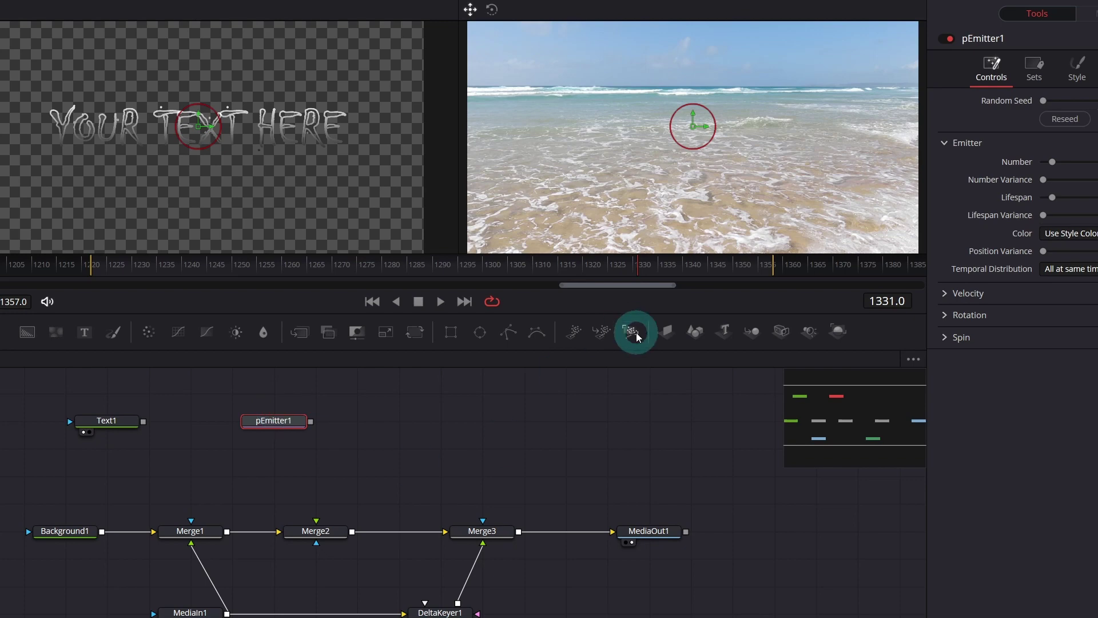
left_click_drag(637, 337, 466, 423)
- Add a pDirectionalForce node and place it between the pEmitter and pRender nodes
key("shift+space")
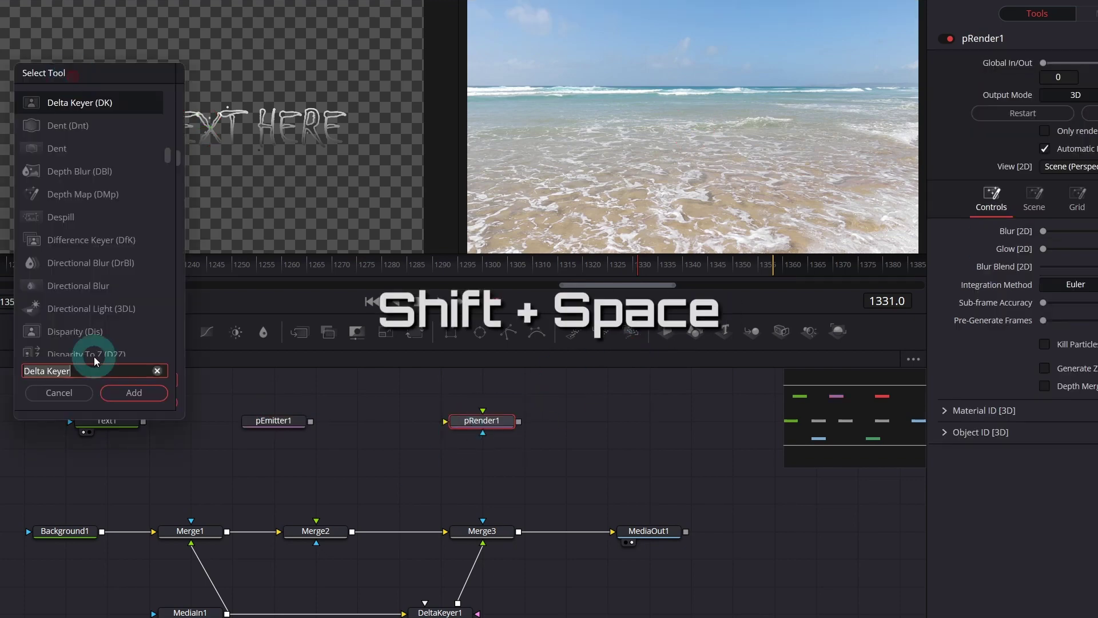
type("PDI")
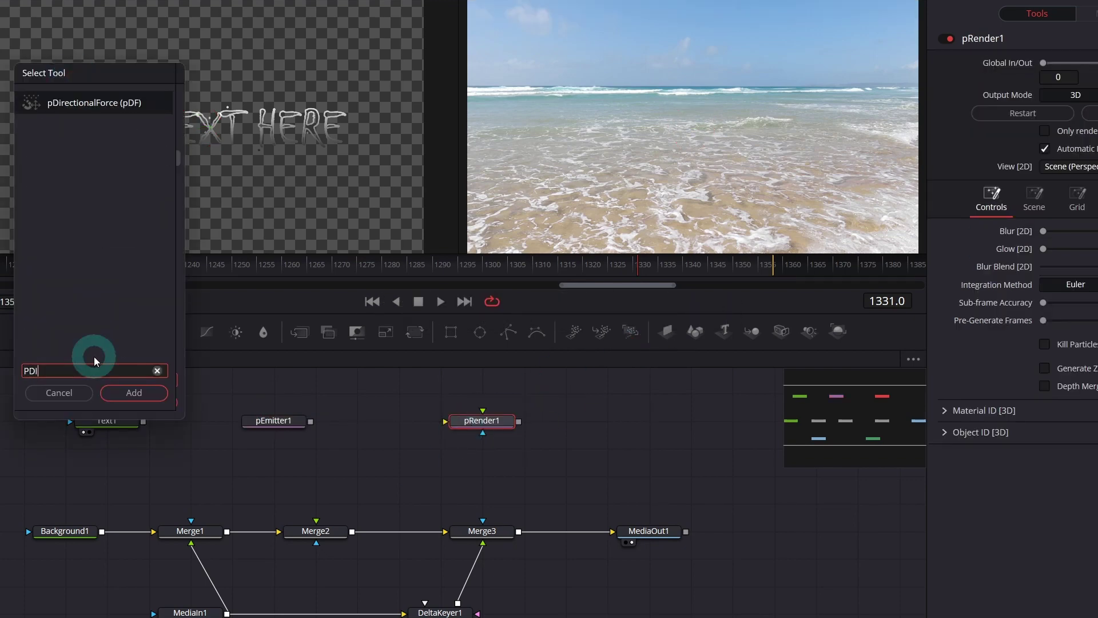
left_click(101, 103)
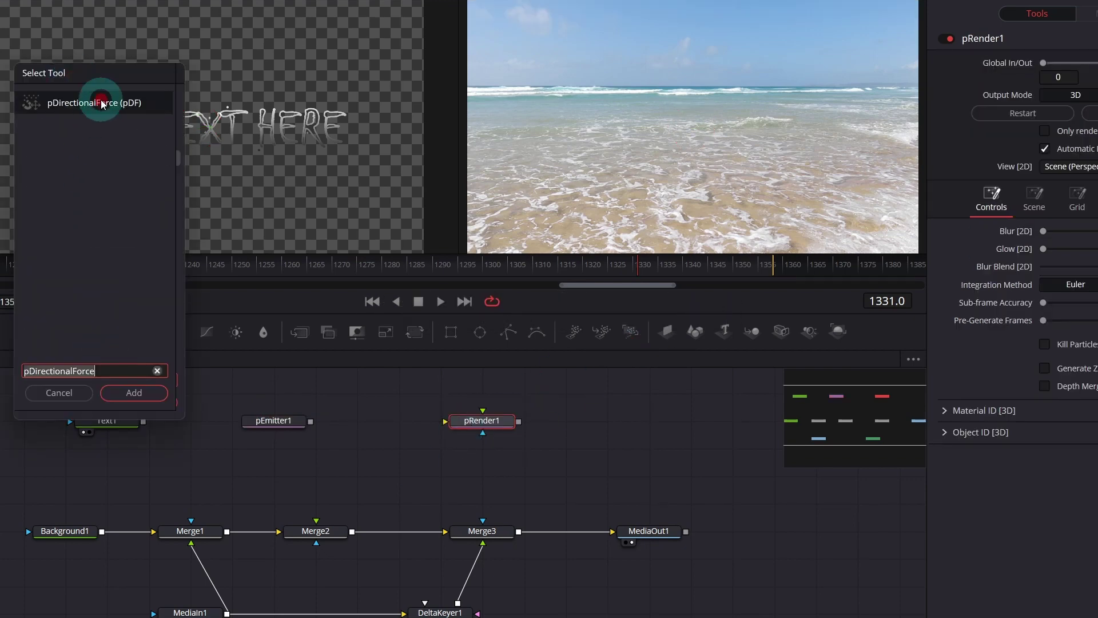
left_click(152, 394)
left_click_drag(581, 428, 397, 426)
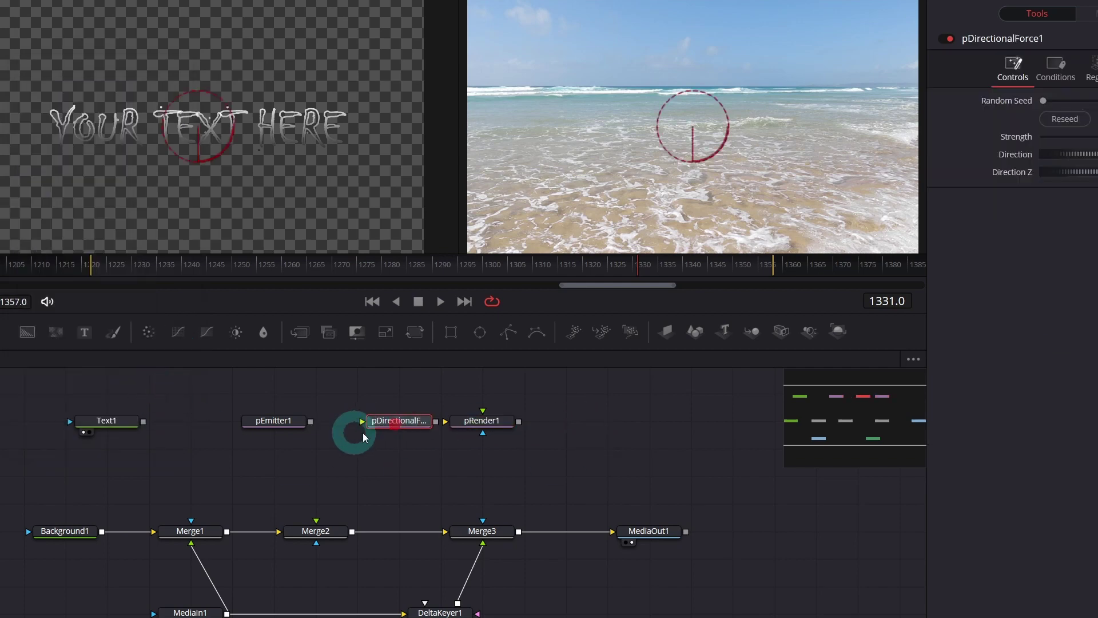
left_click_drag(481, 420, 523, 421)
- Set pRender's output mode to 2D and pDirectionalForce's strength to 0
left_click(517, 421)
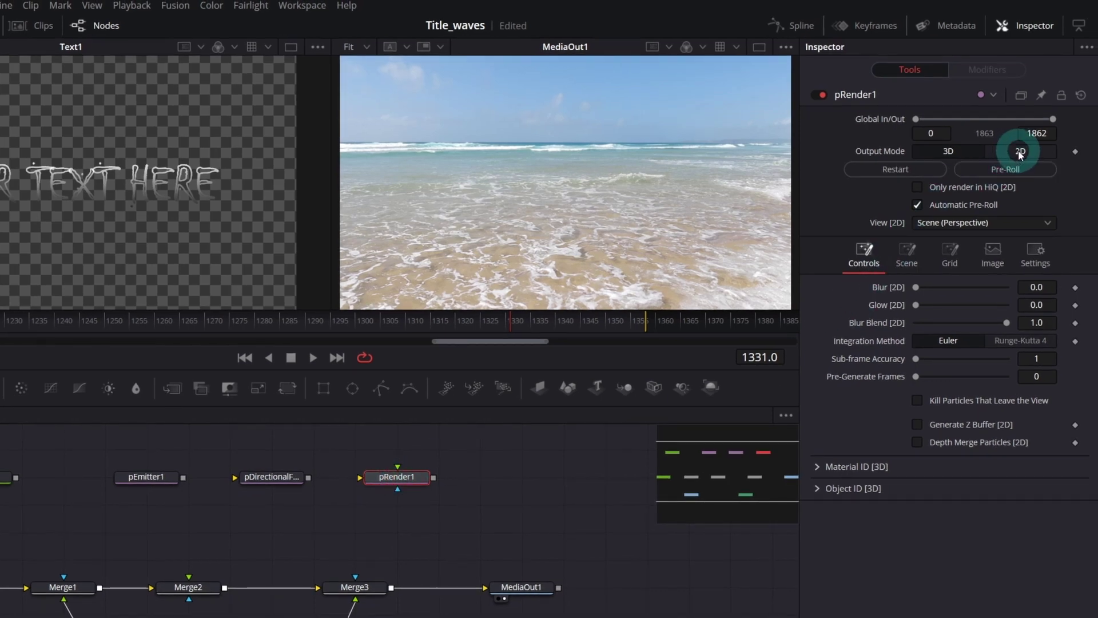
left_click(1019, 151)
left_click(262, 479)
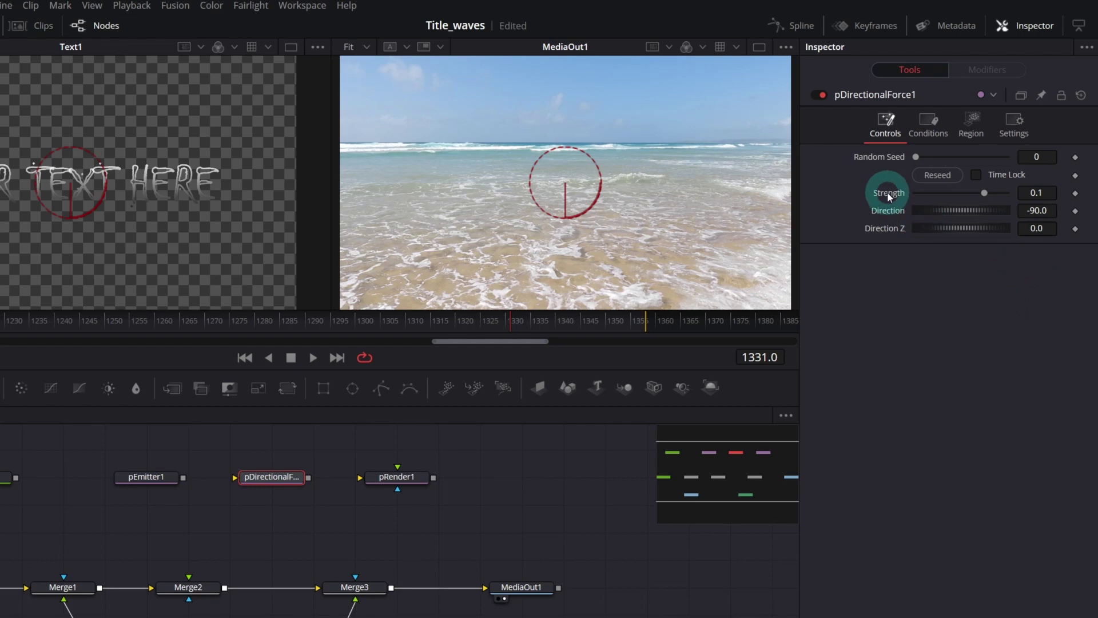
left_click(1036, 193)
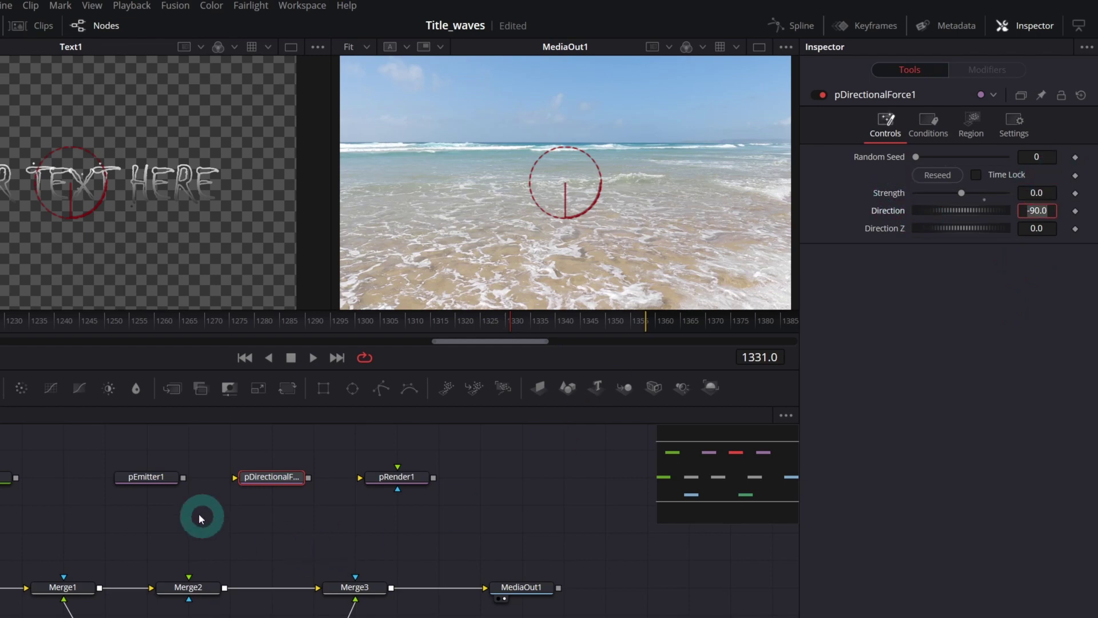
- Change the pEmitter's region to Bitmap and assign the Text1 node as its region bitmap
left_click(152, 479)
left_click(993, 135)
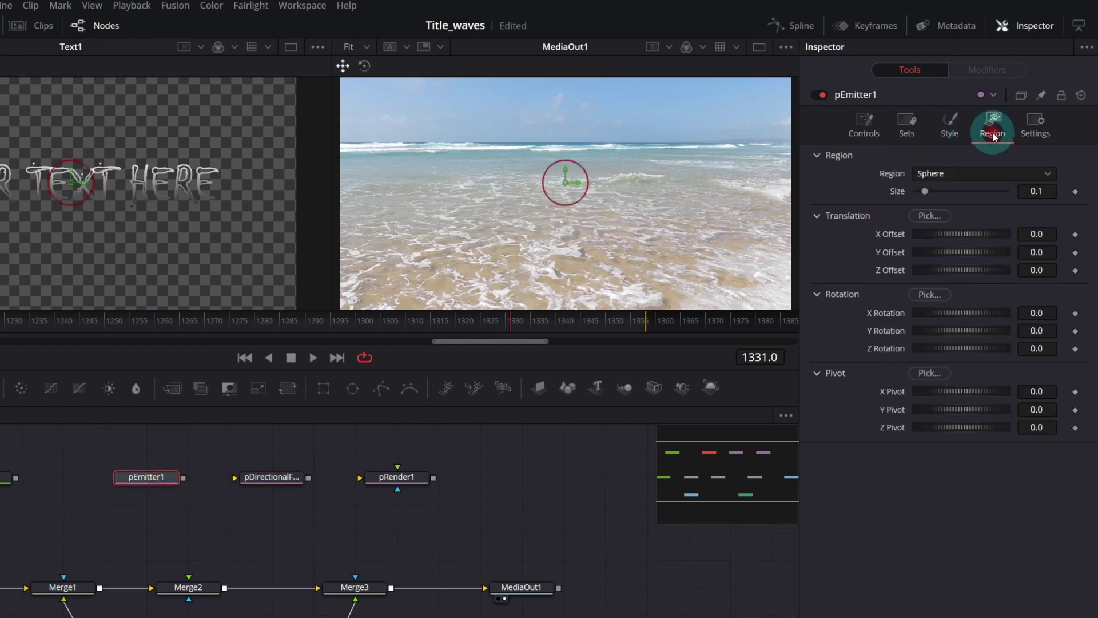
left_click(958, 175)
left_click(956, 223)
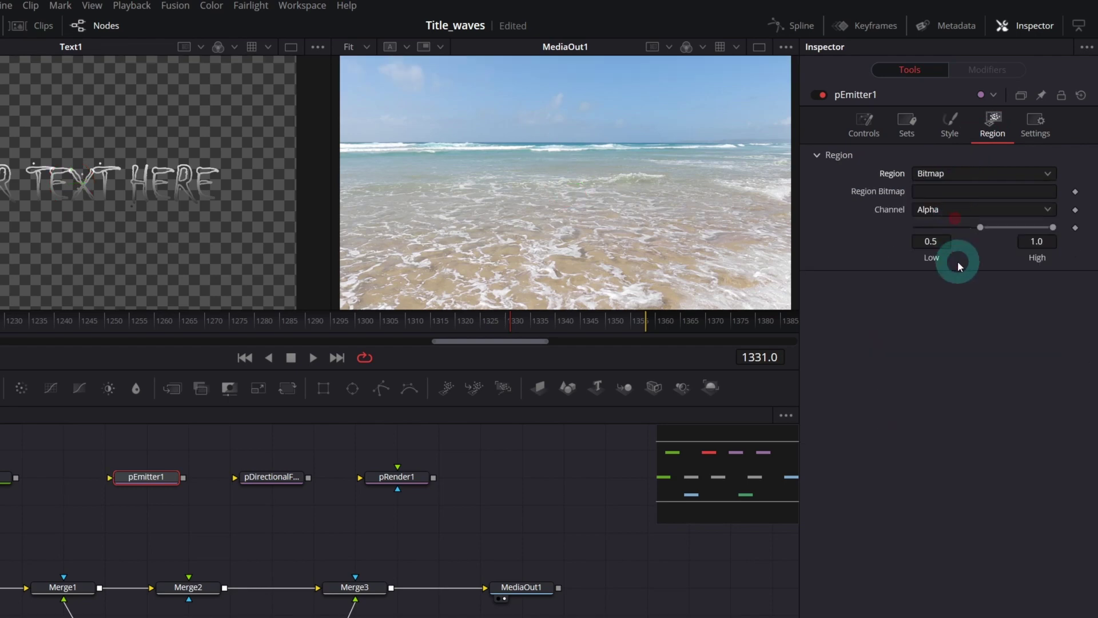
left_click(943, 190)
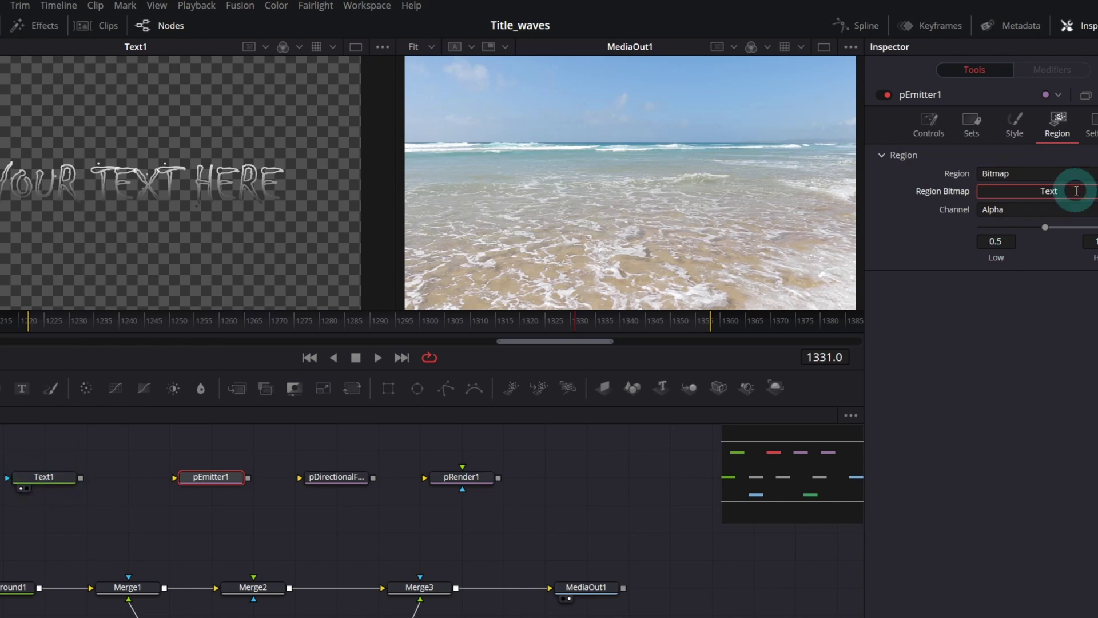
- Set the pEmitter's particle style to Blob and expand its size controls
left_click(1014, 123)
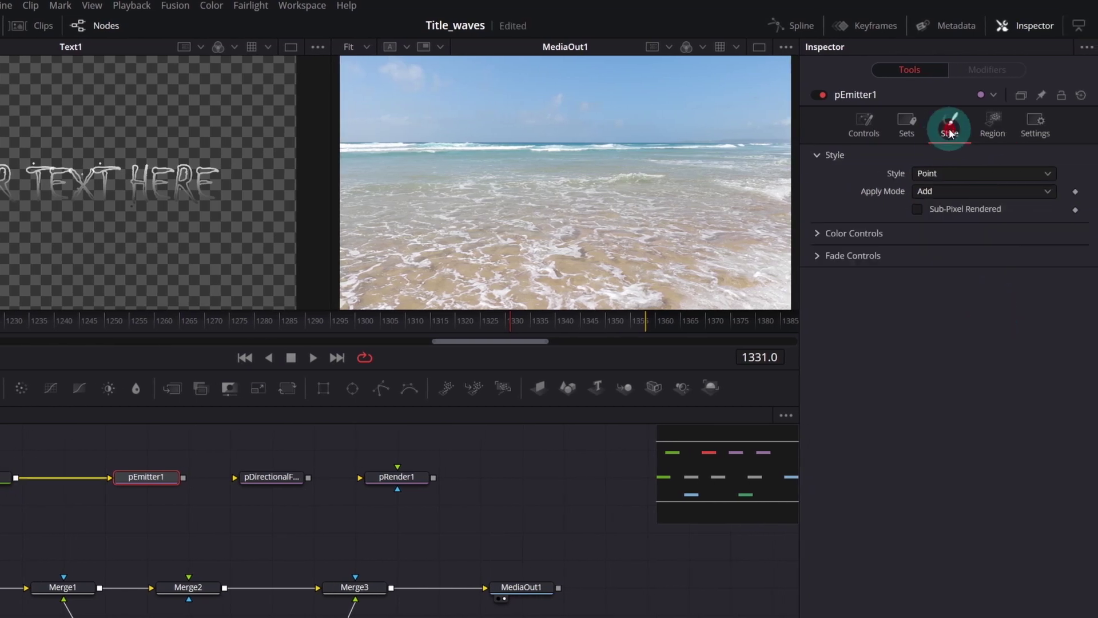
left_click(943, 173)
left_click(946, 223)
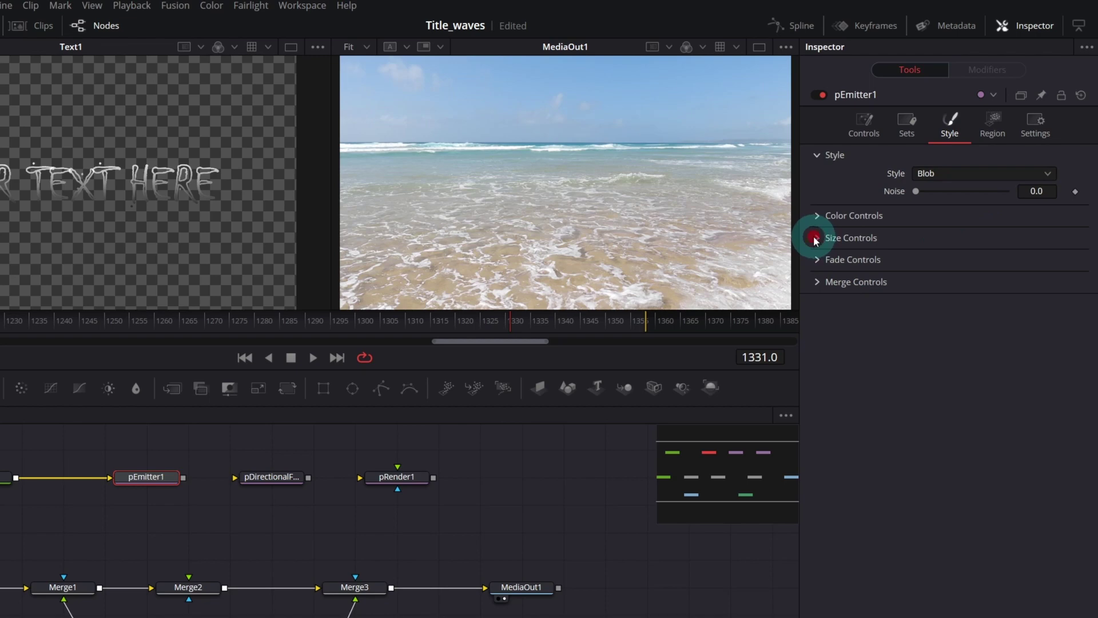
left_click(816, 238)
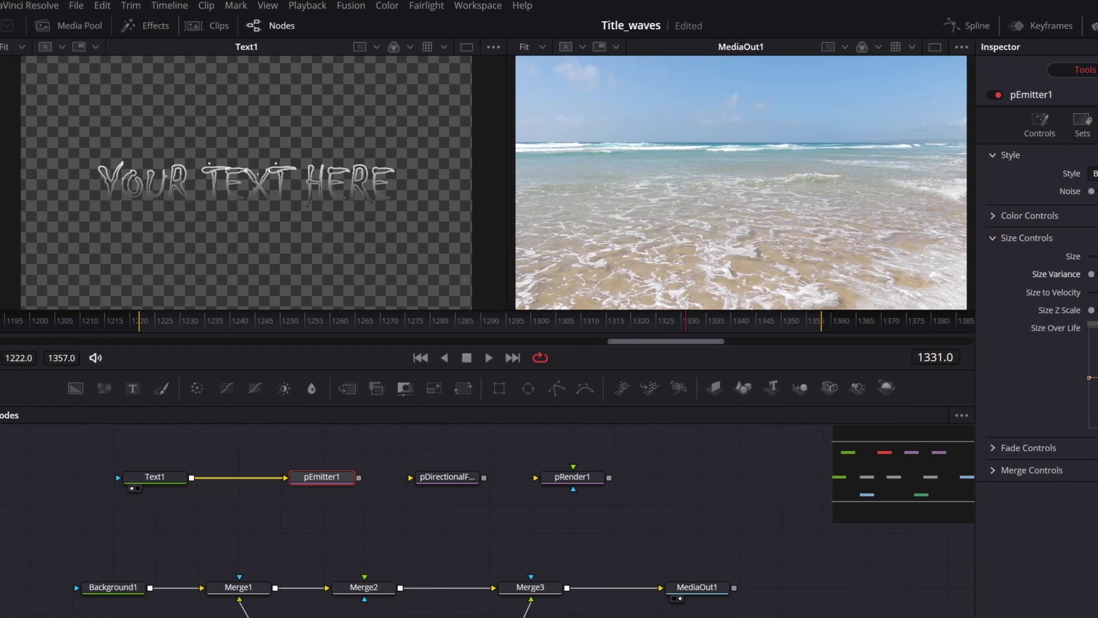
- Connect the pEmitter through pDirectionalForce into pRender and view a close-up of pRender's result
left_click_drag(183, 477, 209, 475)
left_click_drag(384, 476, 410, 476)
left_click_drag(483, 477, 552, 479)
left_click(576, 477)
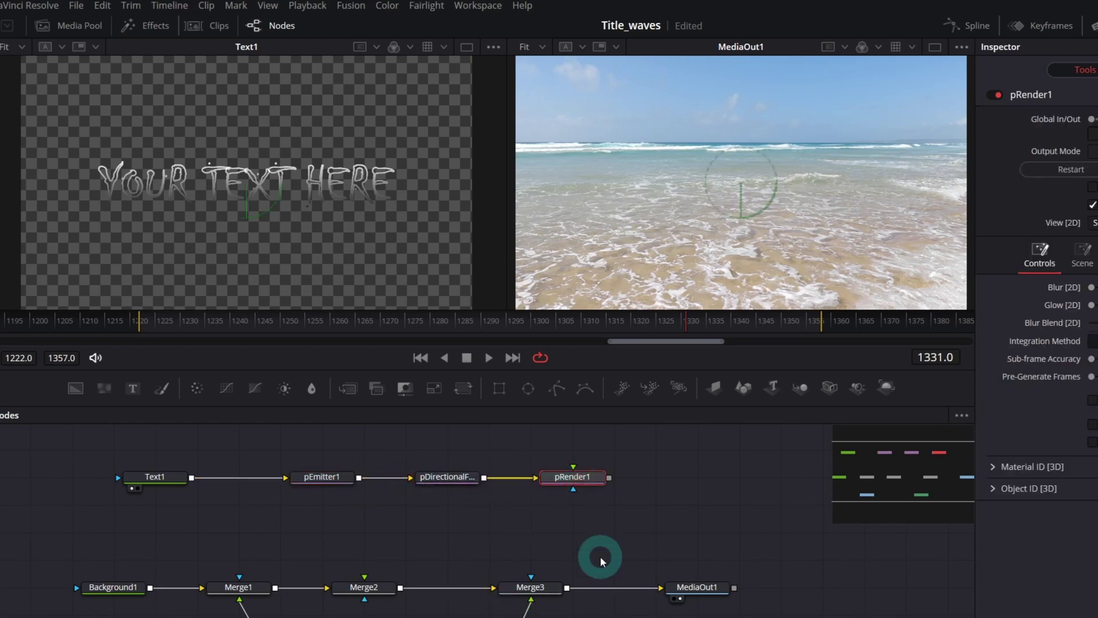
key("1")
left_click(184, 178)
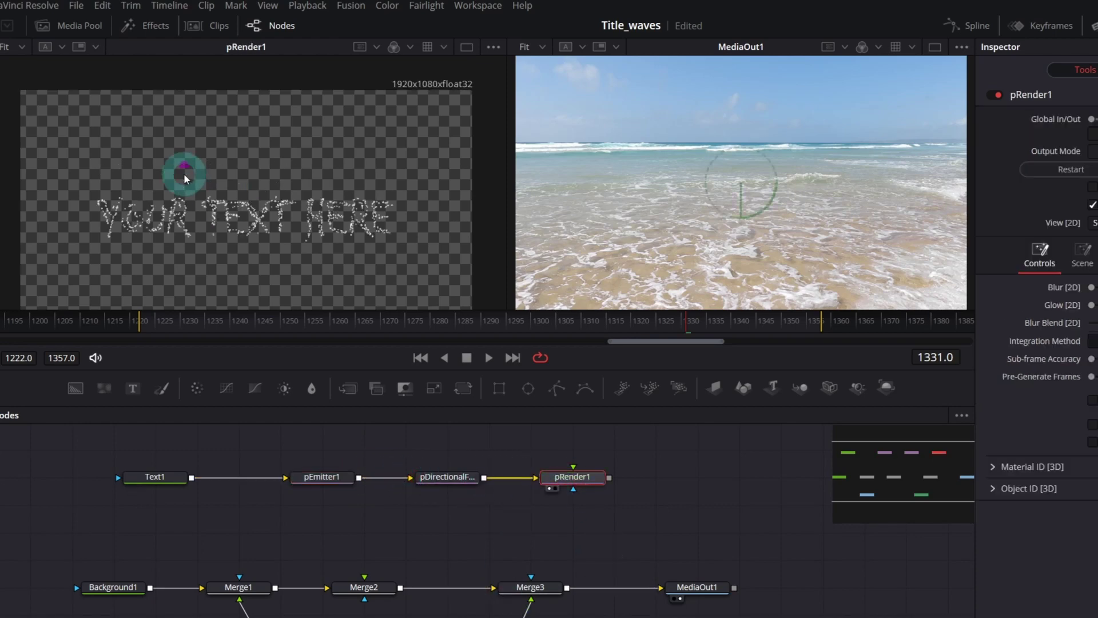
scroll(184, 184, "up", 2)
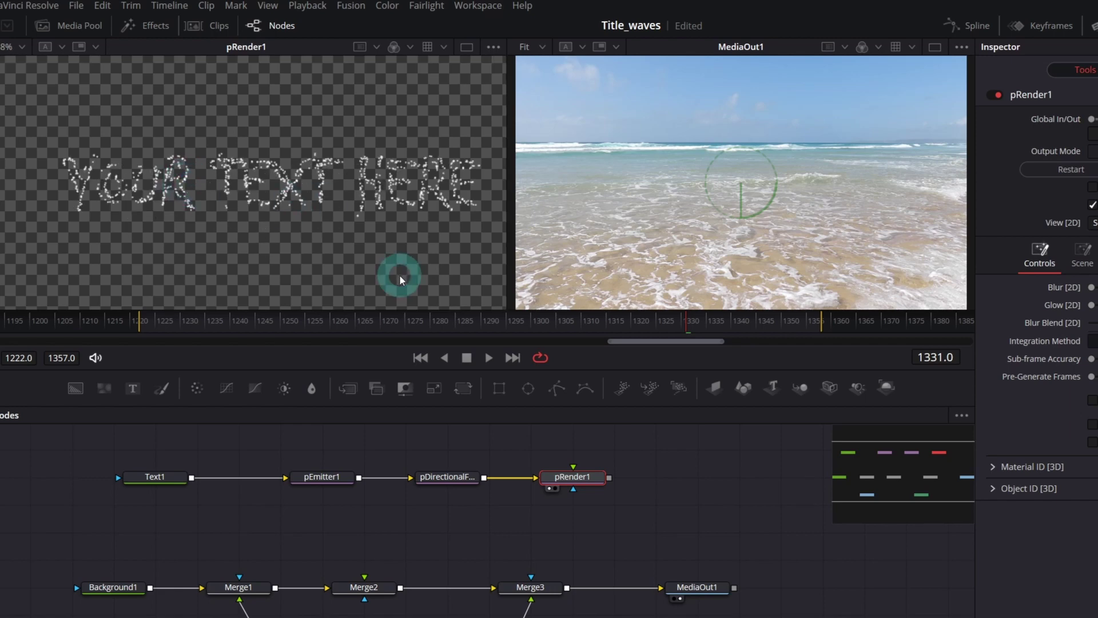
- Set the pEmitter's particle number to 500 and its color option to Use Color from Region
left_click(322, 478)
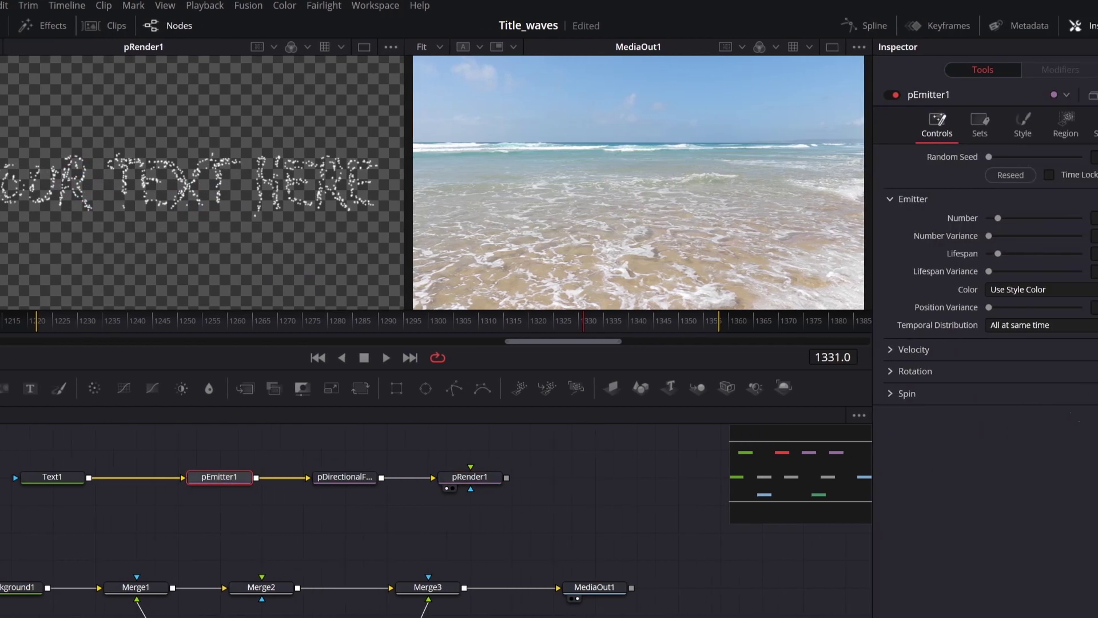
left_click(1053, 214)
type("500")
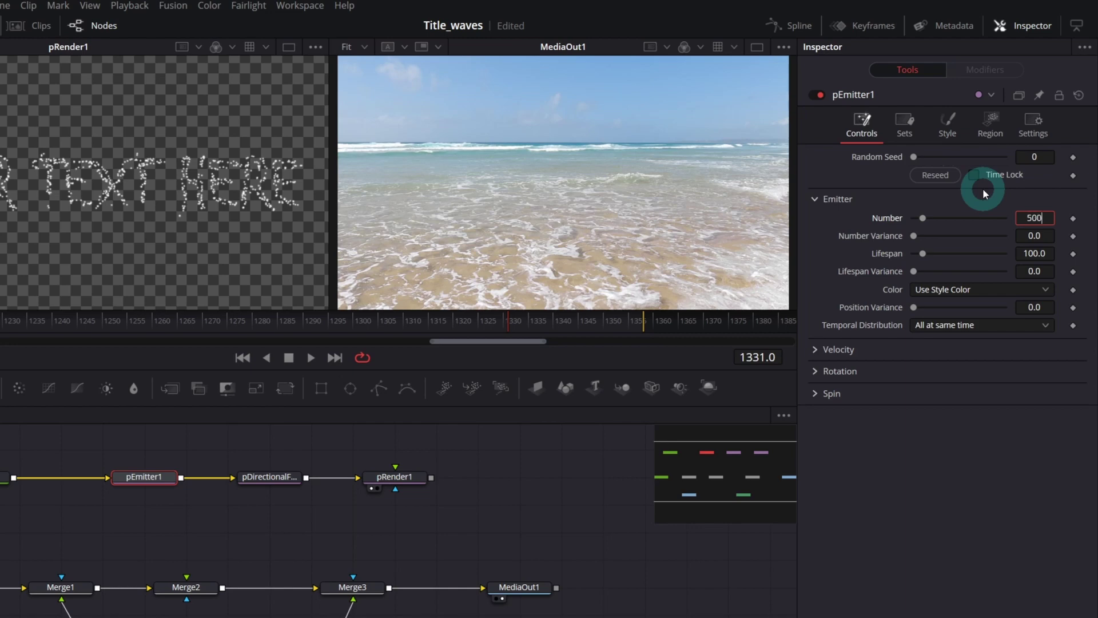
key("Tab")
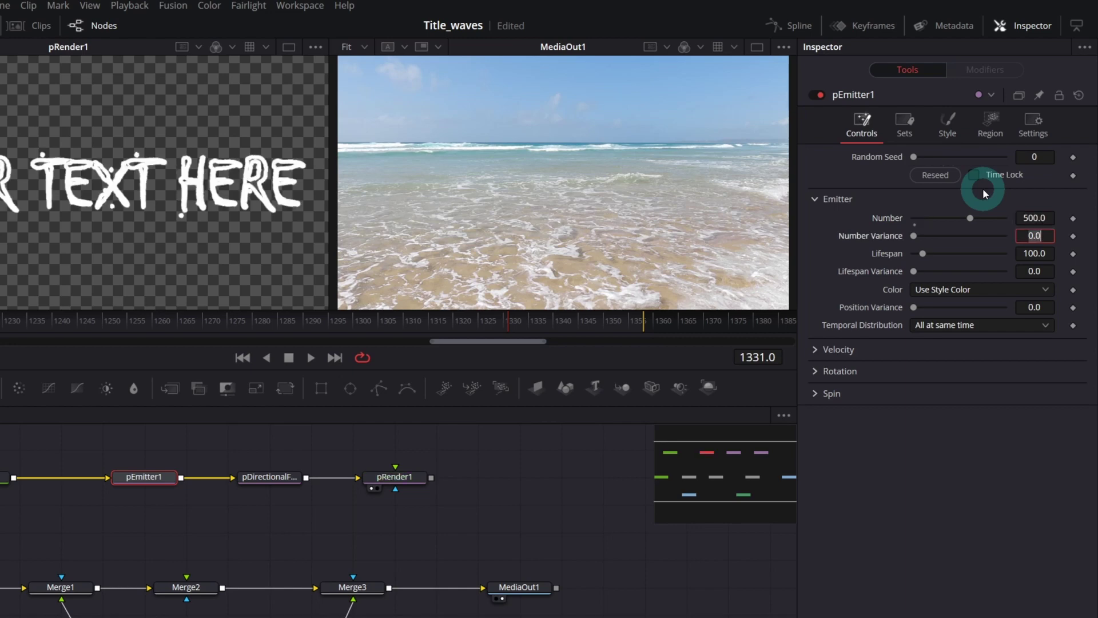
left_click(941, 292)
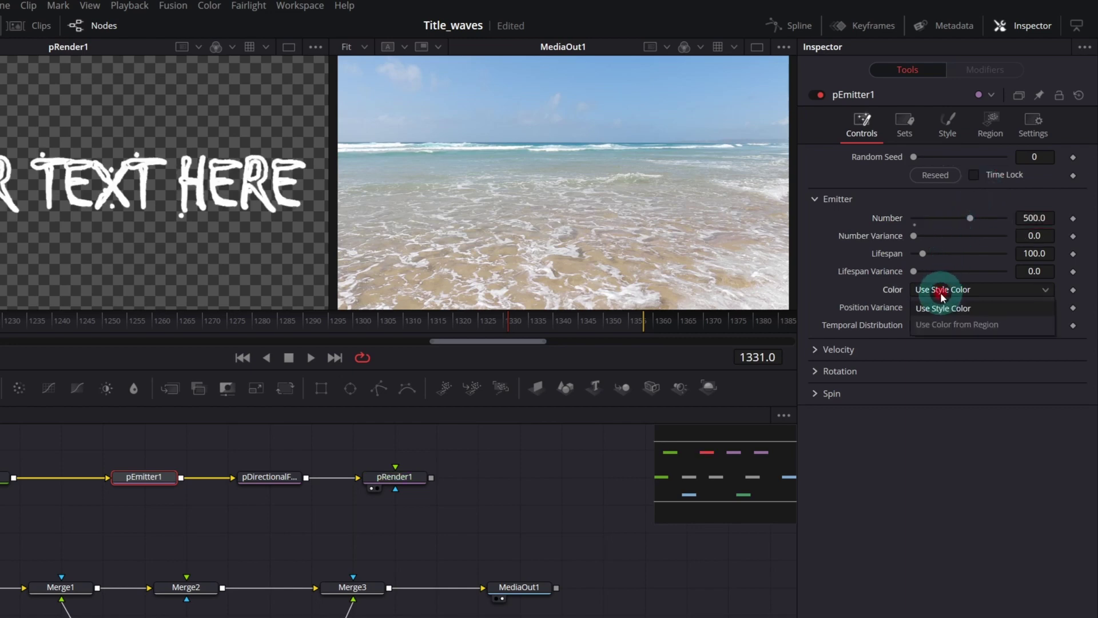
left_click(942, 324)
- Enlarge Text1 to a size of about 0.1654 and widen its tracking to about 1.035
left_click(105, 477)
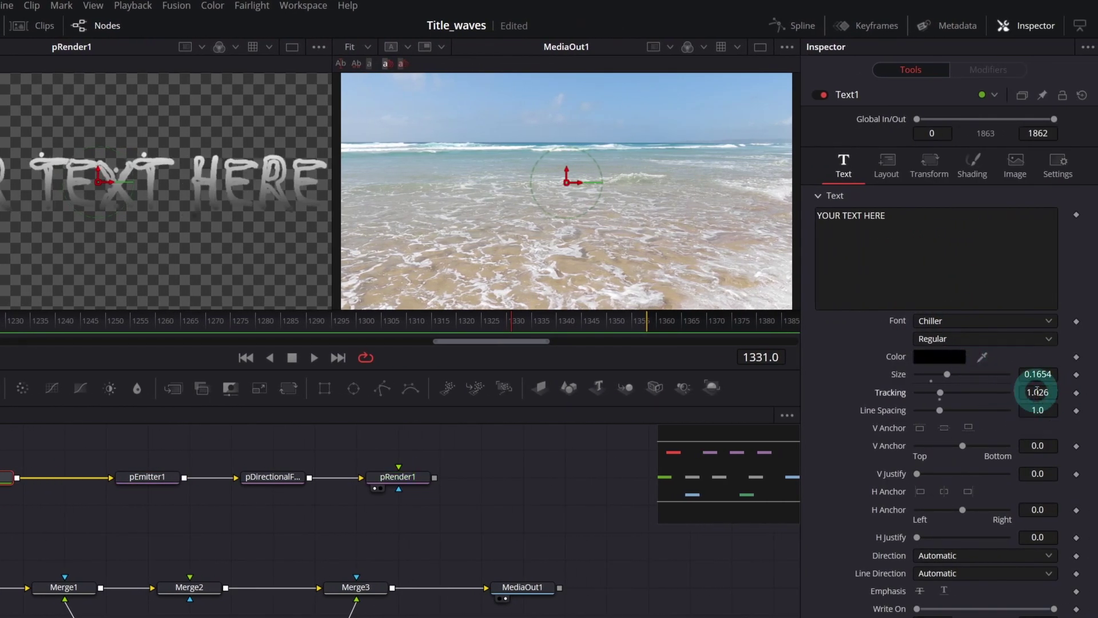
left_click_drag(1037, 391, 1041, 391)
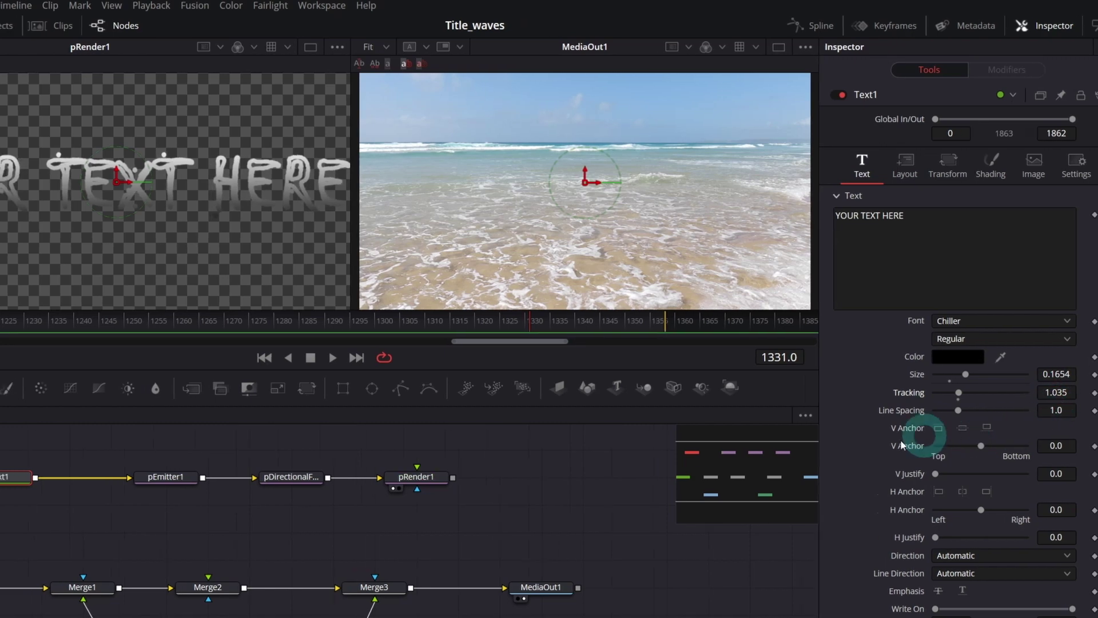
- Insert a Color Corrector node between Text1 and the pEmitter
key("shift+space")
type("colo")
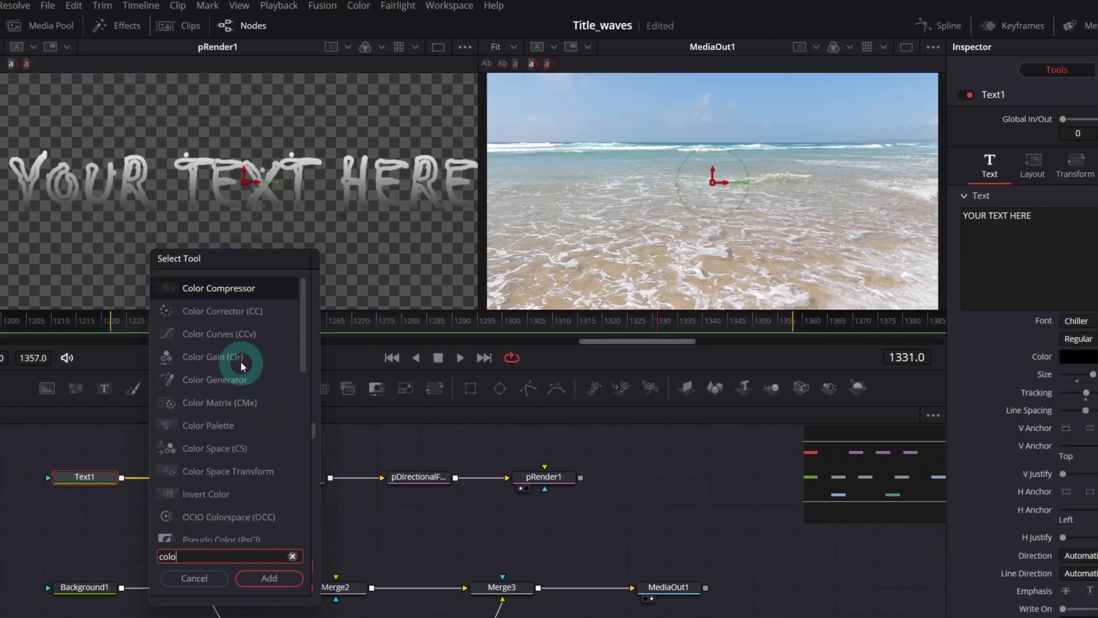
left_click(226, 312)
left_click(272, 579)
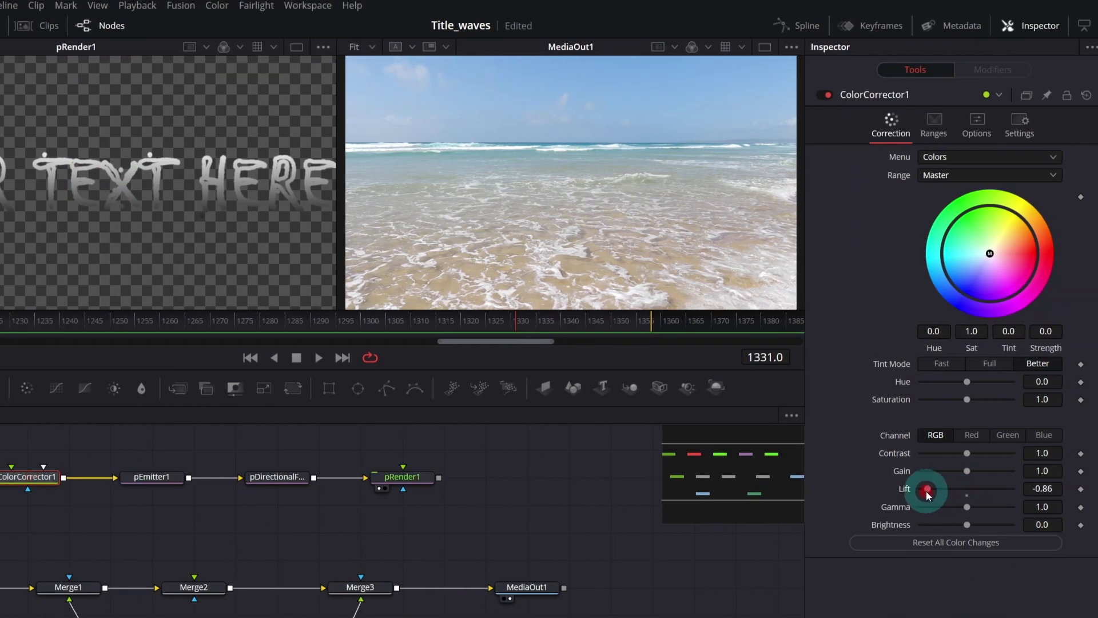
- Darken the text in ColorCorrector1 with a lift of about -0.97 and gamma of about 0.41, and inspect pRender1 enlarged in a single viewer
left_click_drag(927, 490, 923, 490)
left_click_drag(967, 507, 940, 509)
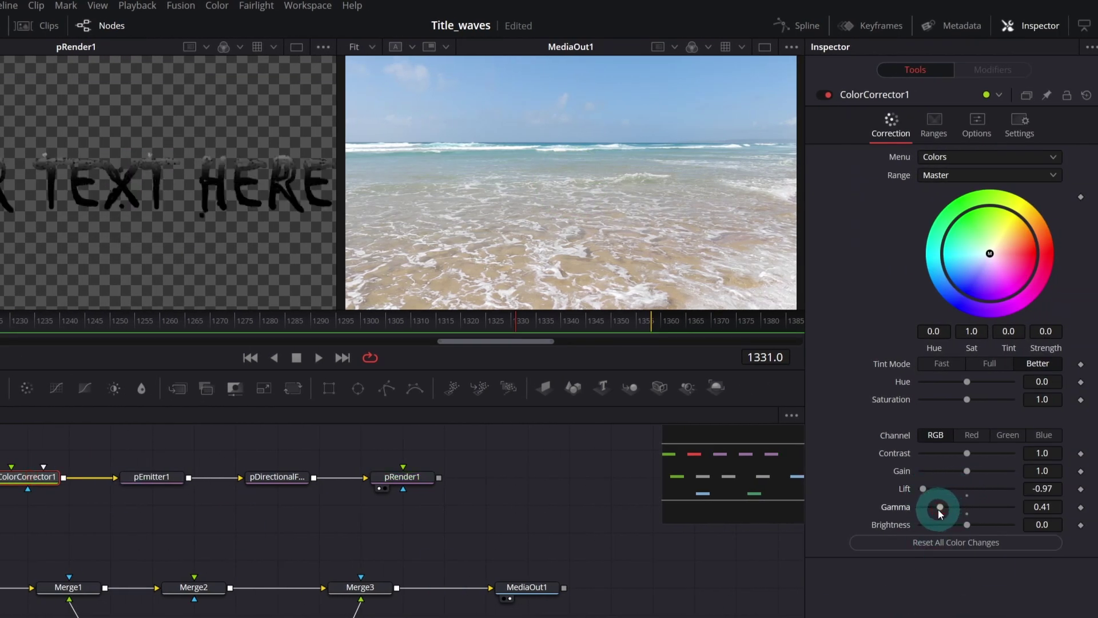
left_click(521, 592)
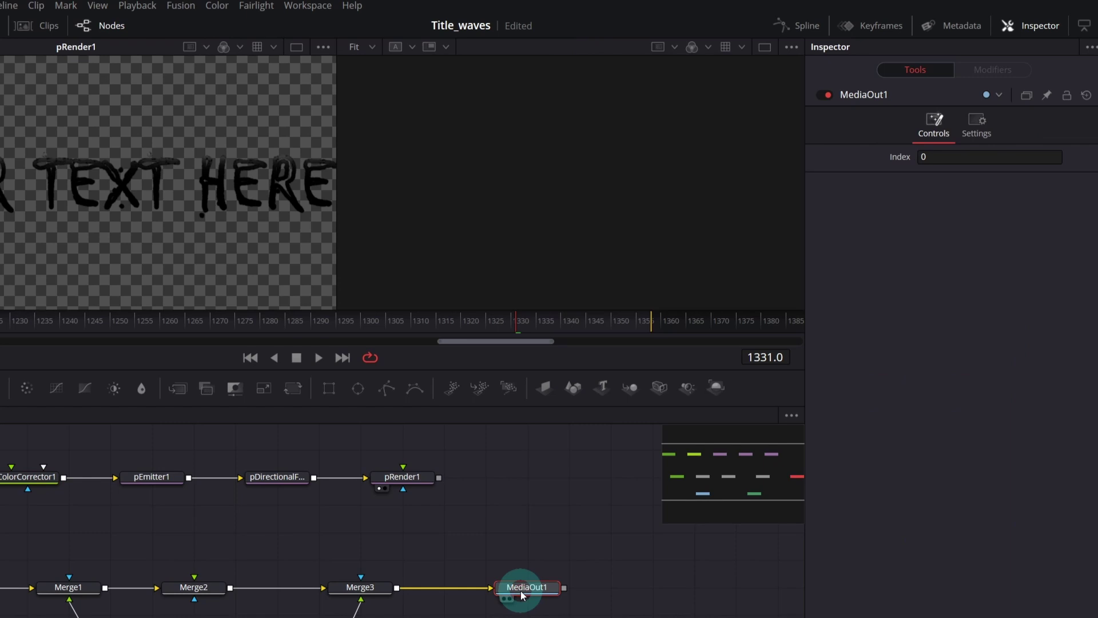
left_click(765, 48)
left_click(407, 476)
key("1")
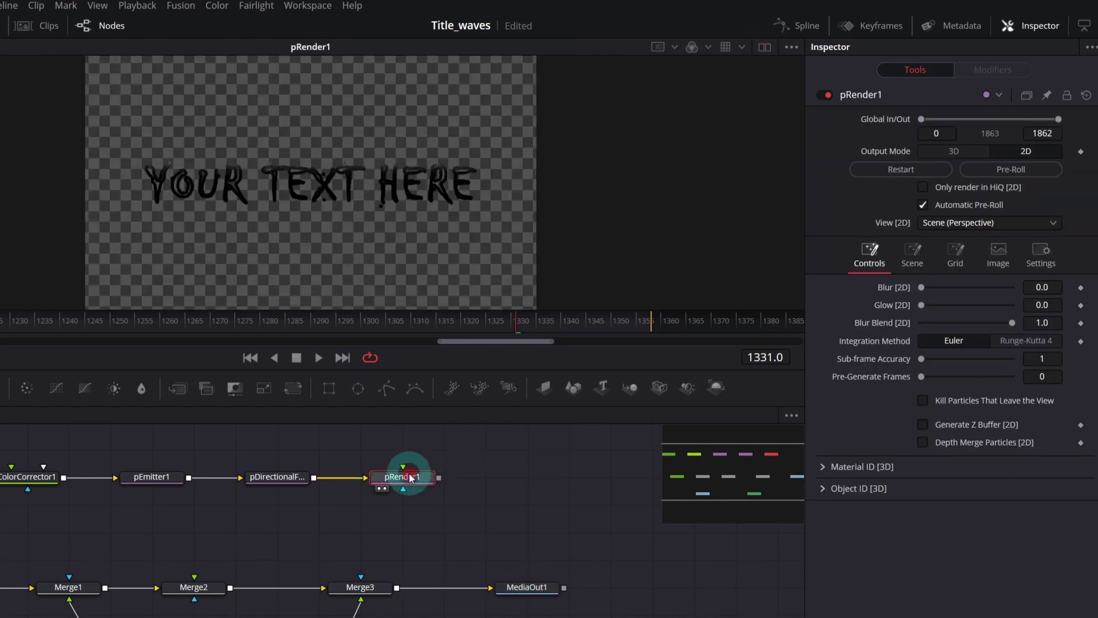
scroll(294, 207, "up", 3)
left_click_drag(294, 207, 290, 241)
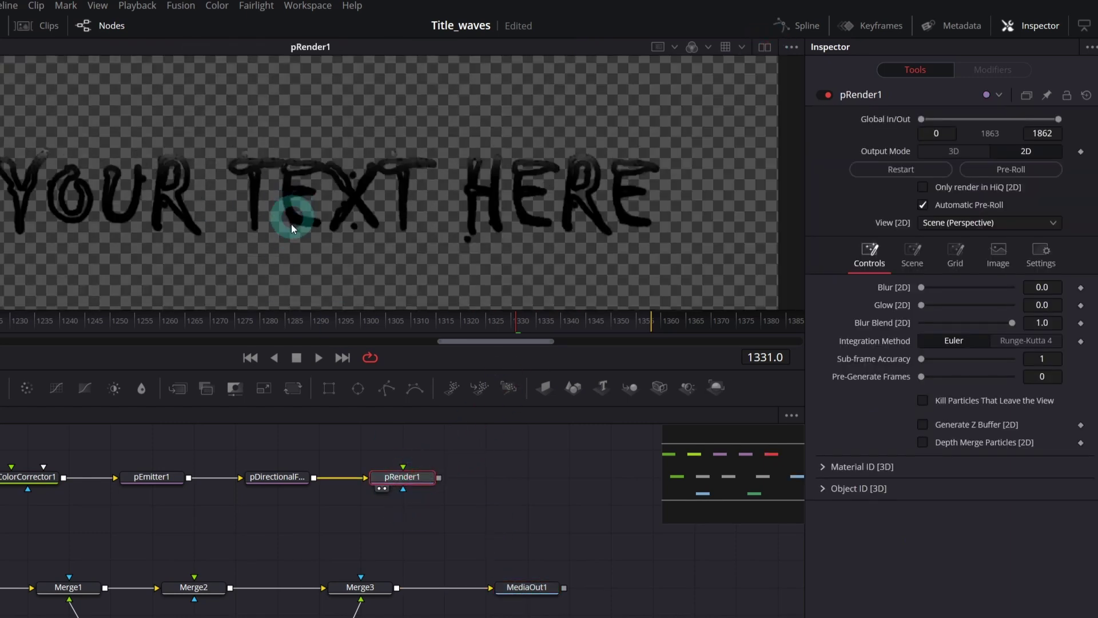
- Set pEmitter1's position variance to about 0.0138 and its lifespan to 60, checking the particle spread in playback
left_click(317, 362)
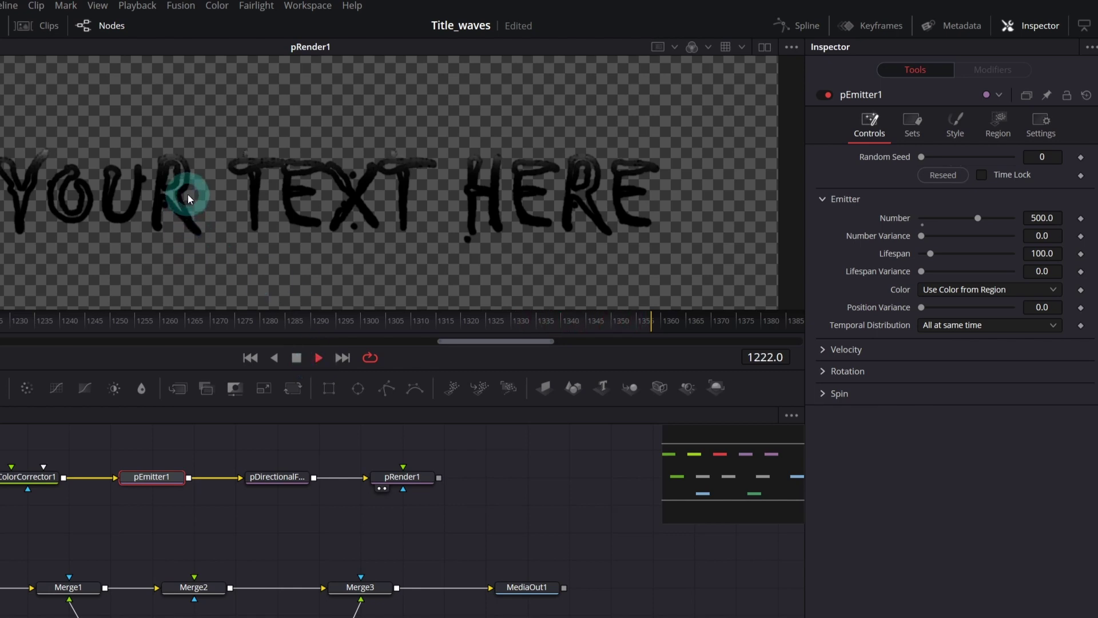
left_click_drag(1040, 305, 1071, 307)
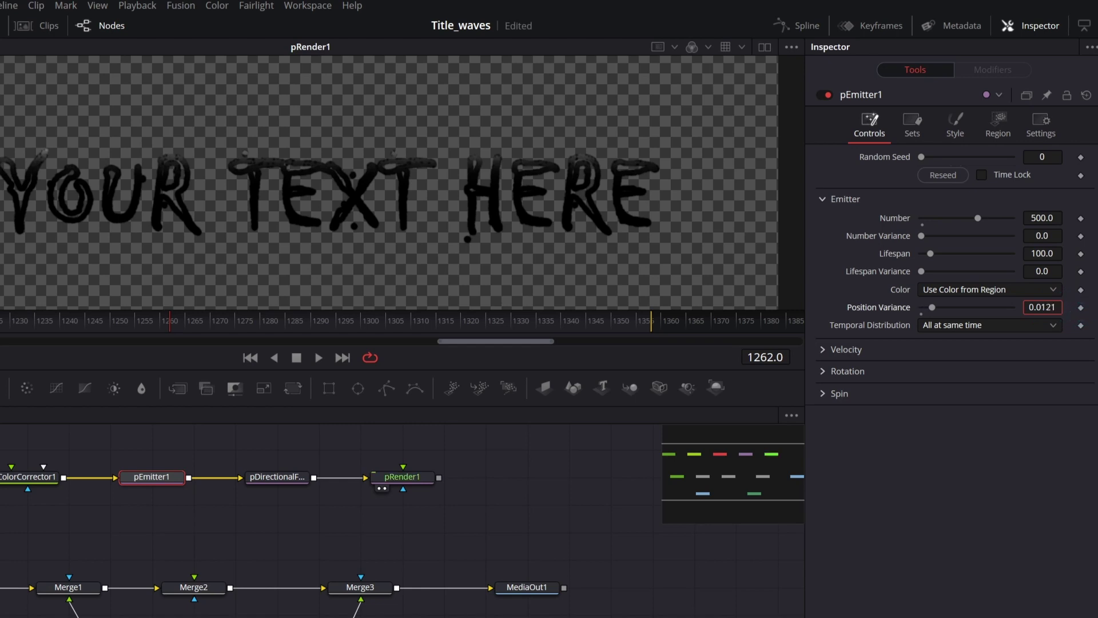
left_click(319, 358)
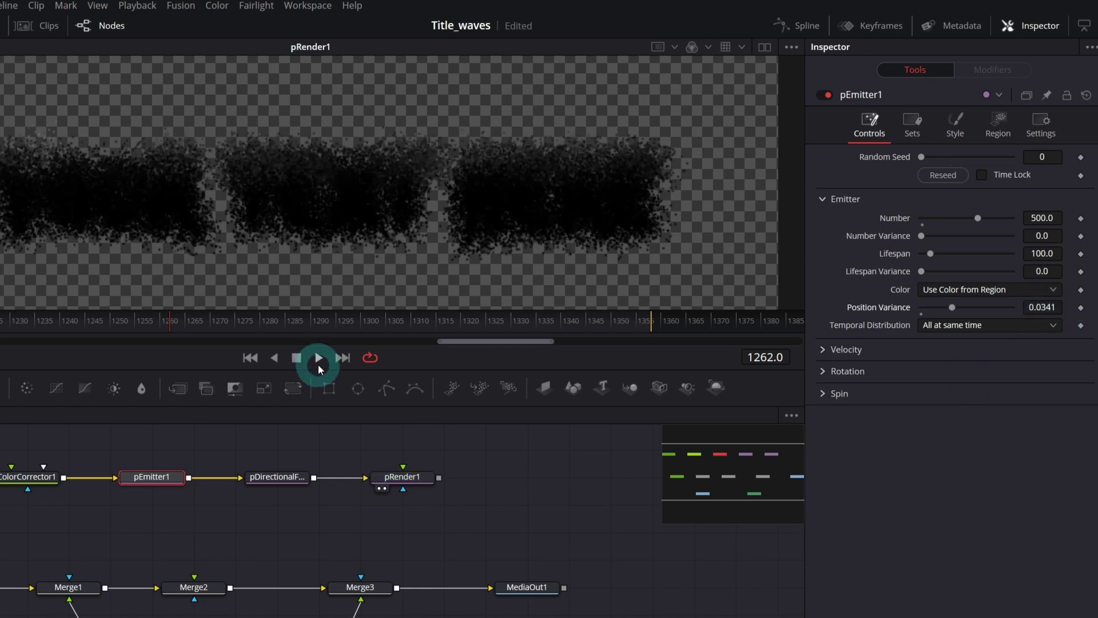
left_click_drag(1042, 309, 924, 311)
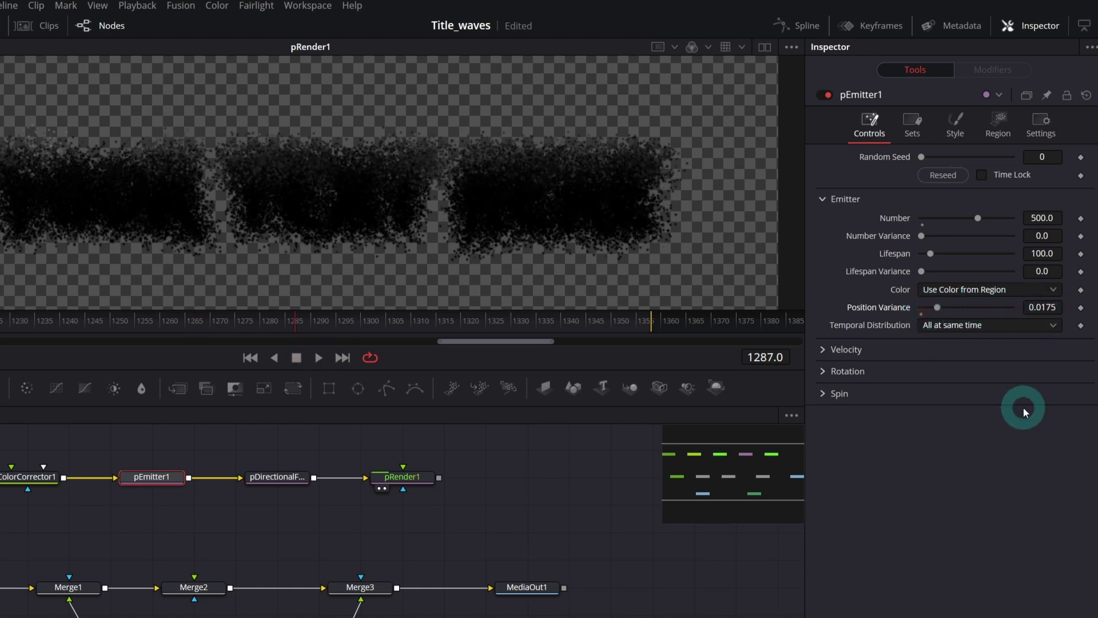
left_click_drag(1034, 311, 1023, 307)
left_click(318, 357)
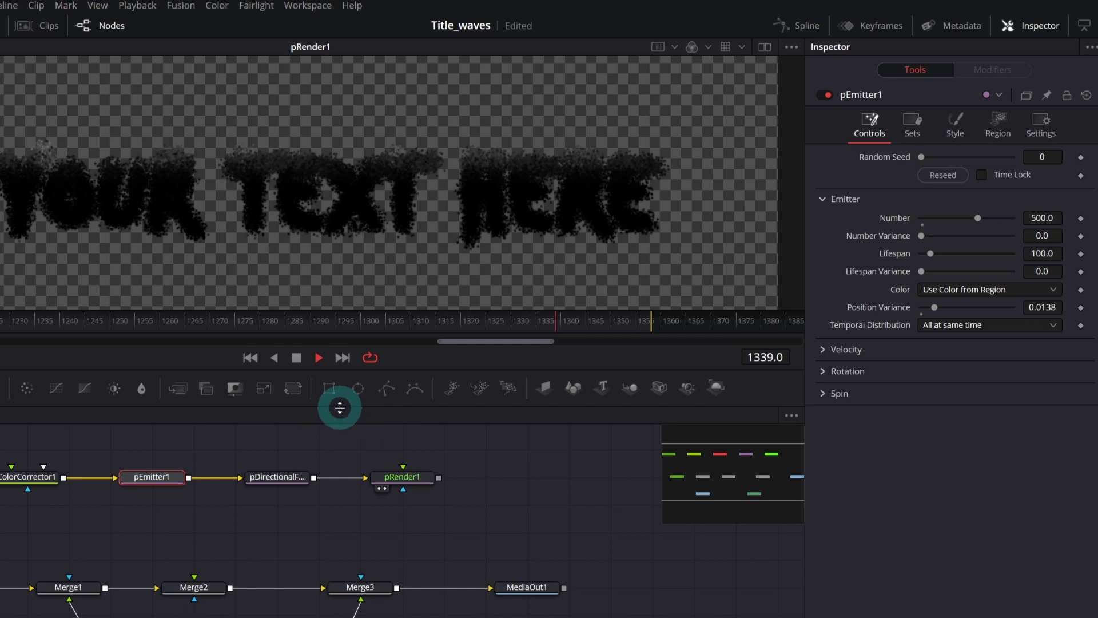
left_click(297, 357)
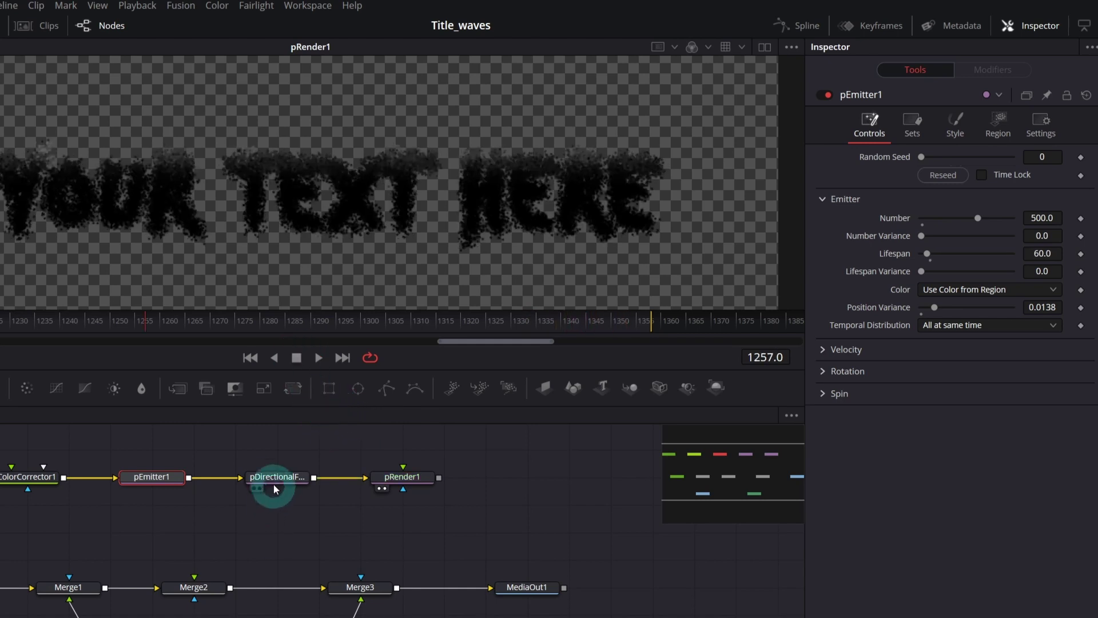
- Set pDirectionalForce1's strength to about 0.0052 and play back the falling particles
left_click(275, 478)
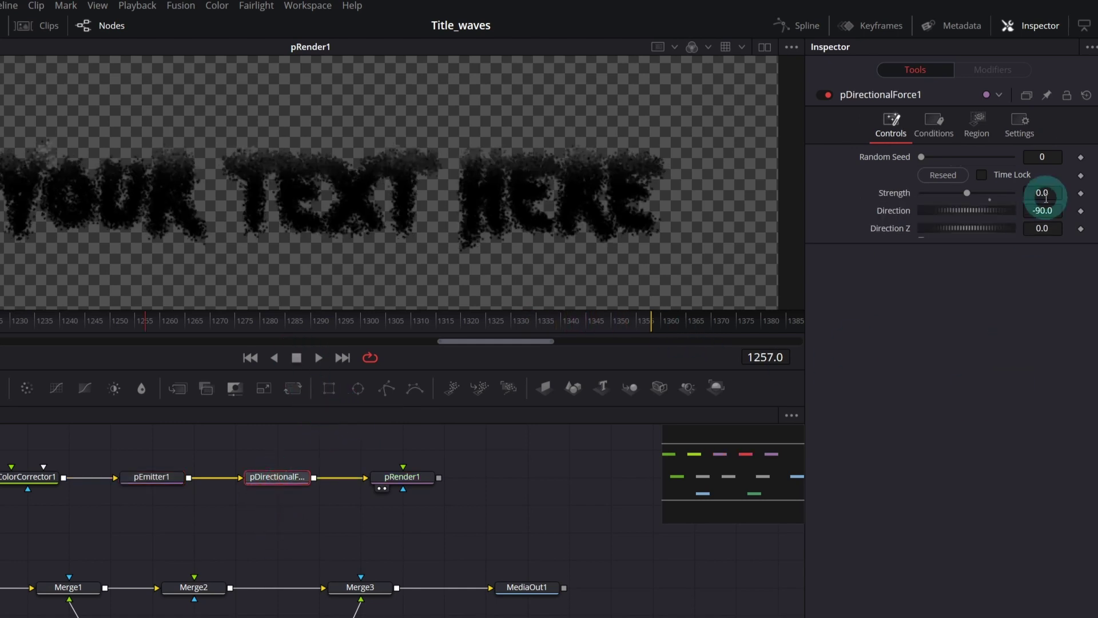
left_click_drag(1051, 193, 1076, 192)
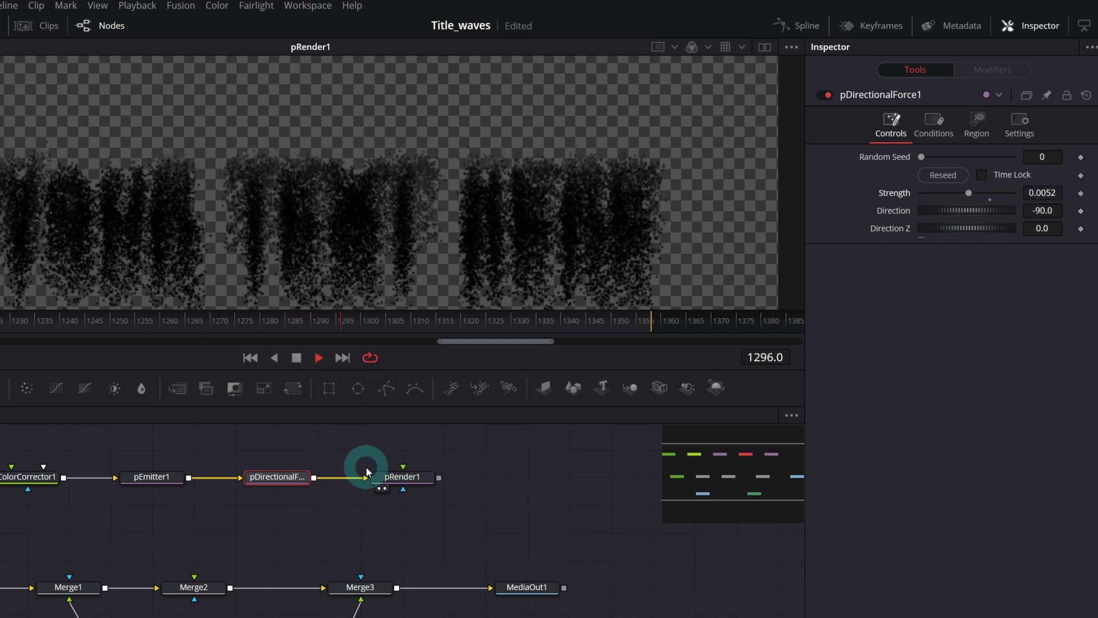
key("space")
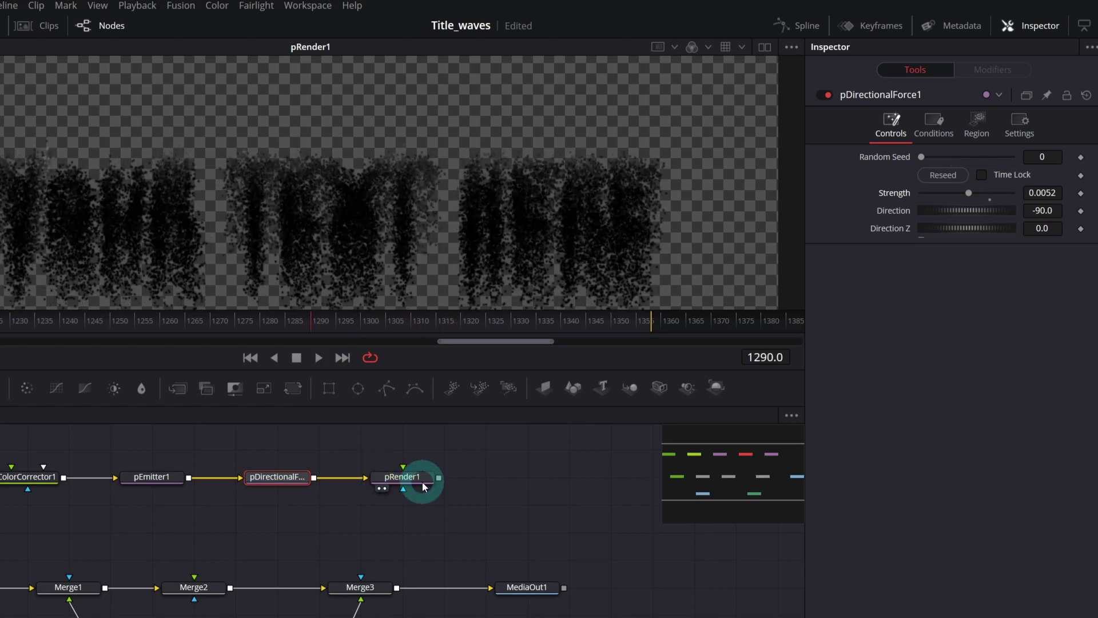
- Add a Gaussian Blur node after pRender1 and disable it
left_click(422, 478)
key("shift+space")
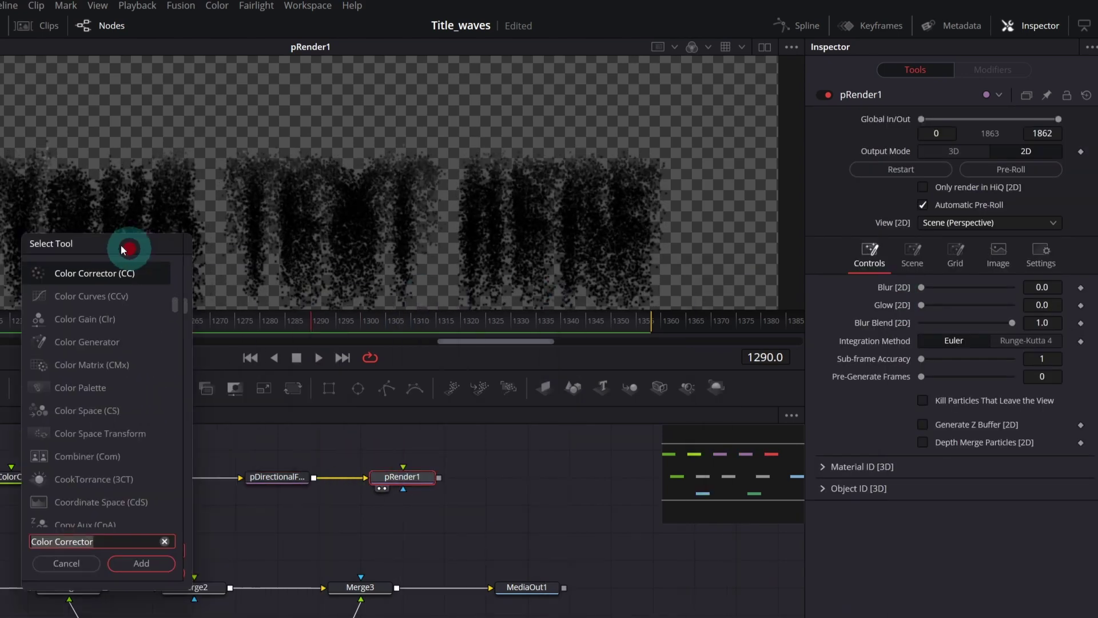
left_click_drag(124, 248, 22, 164)
type("g")
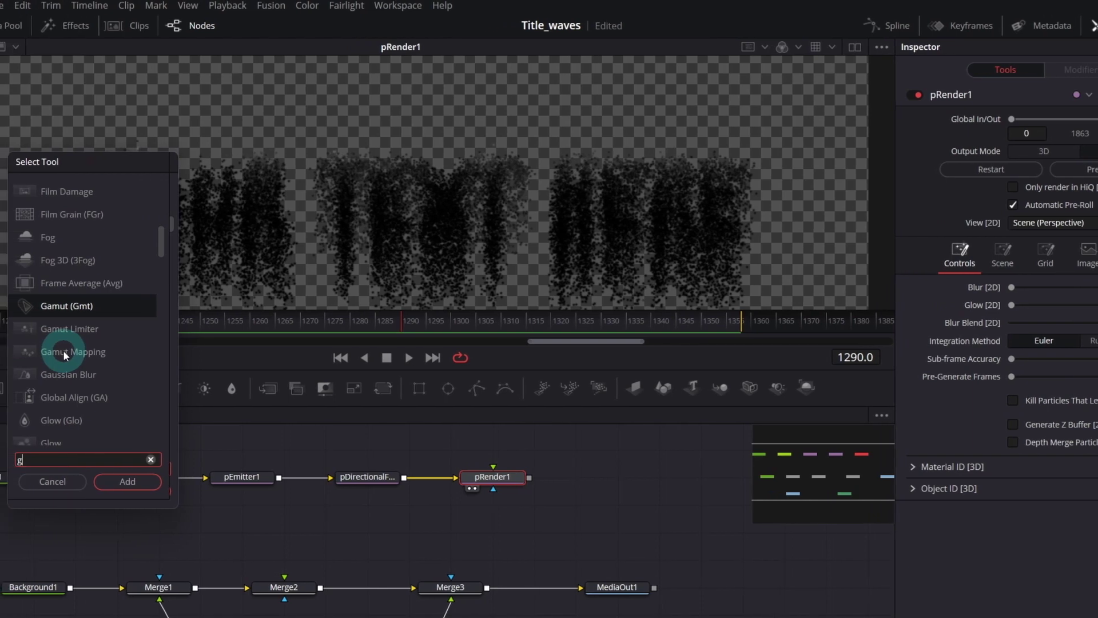
type("aus")
left_click(71, 189)
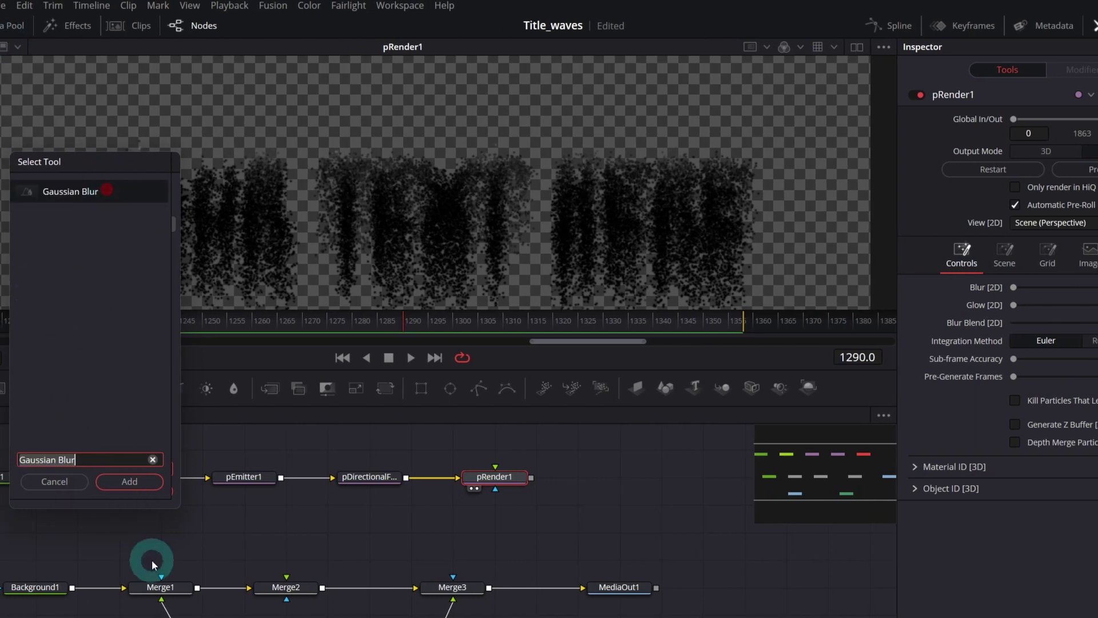
left_click(131, 495)
left_click_drag(581, 473, 620, 478)
left_click(924, 93)
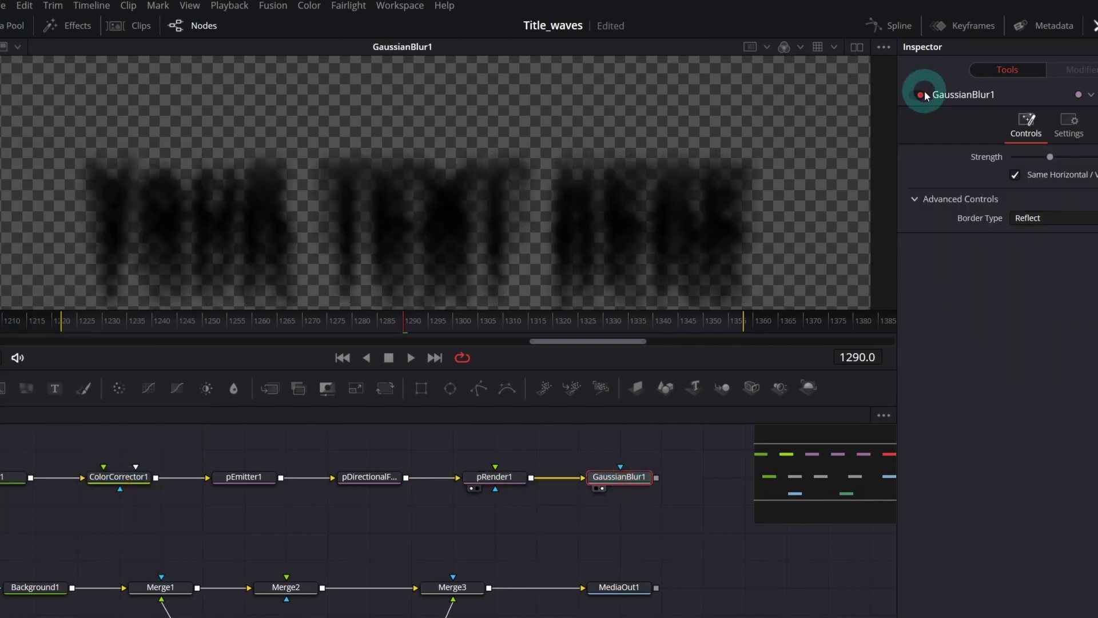
- Connect GaussianBlur1's output to Merge2's foreground and play back MediaOut1 fitted to its viewer
left_click(879, 123)
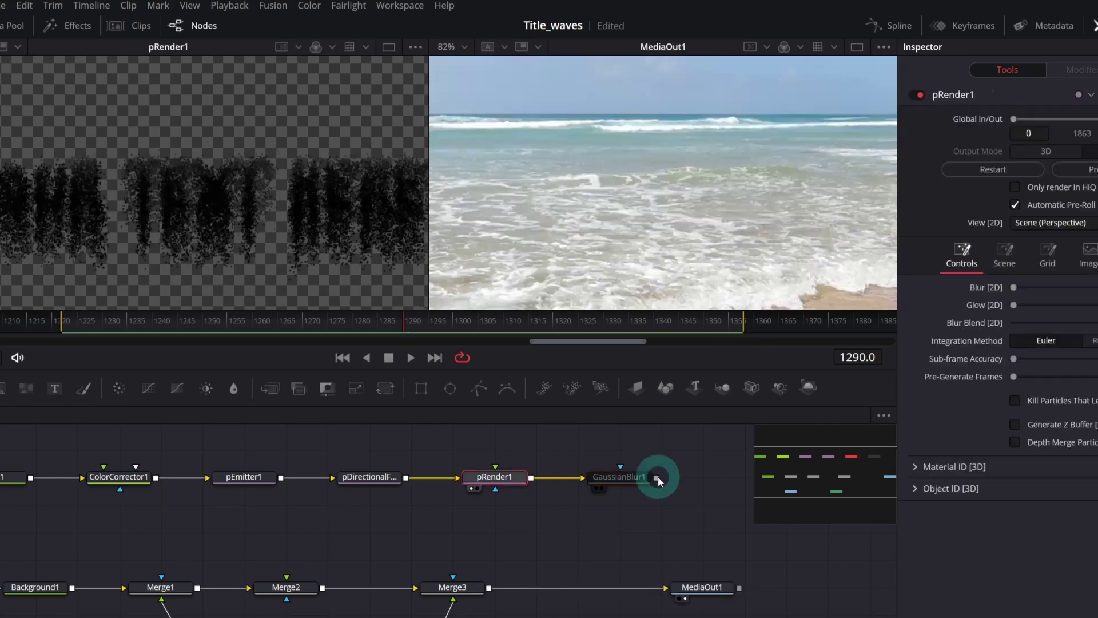
left_click_drag(657, 475, 286, 577)
left_click(657, 240)
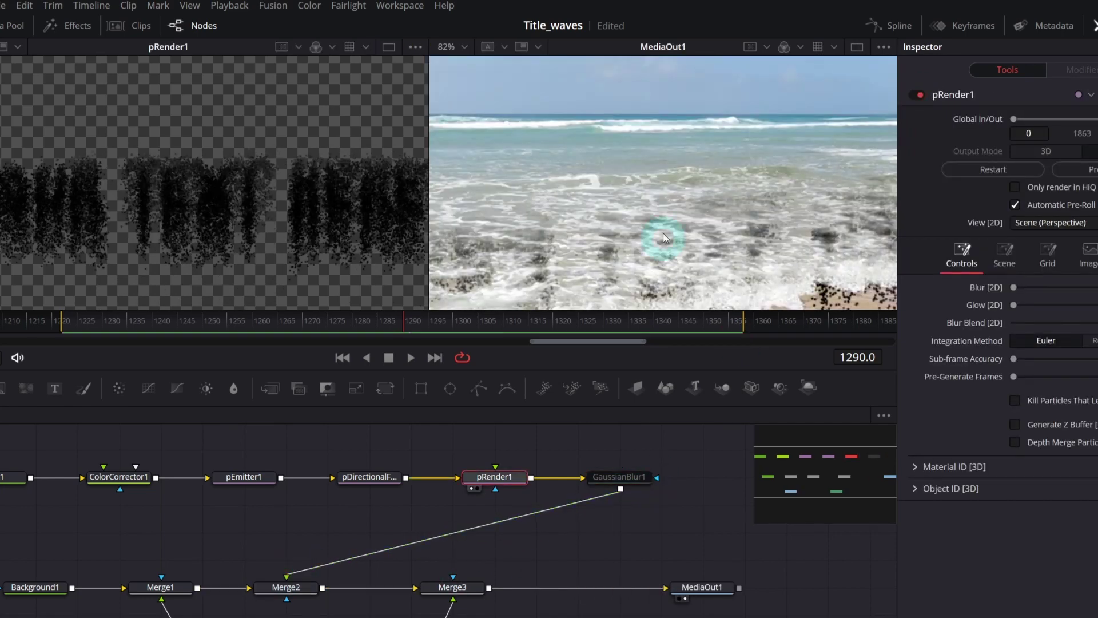
left_click(452, 46)
left_click(454, 60)
key("space")
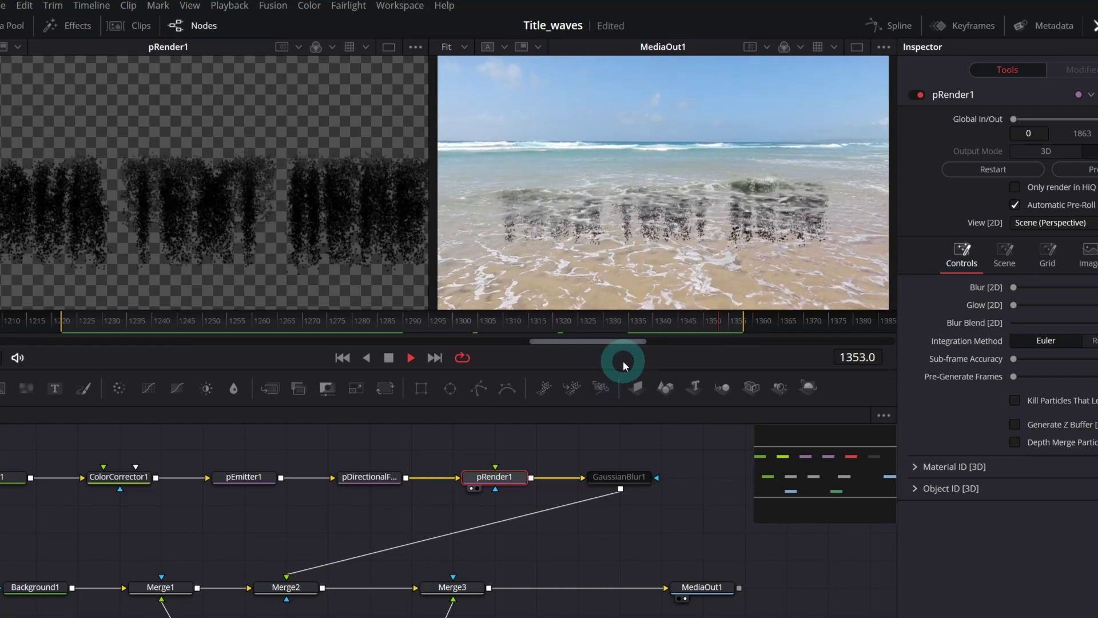
key("space")
- Insert a Corner Positioner node between GaussianBlur1 and Merge2
left_click(619, 476)
key("shift+space")
type("corner")
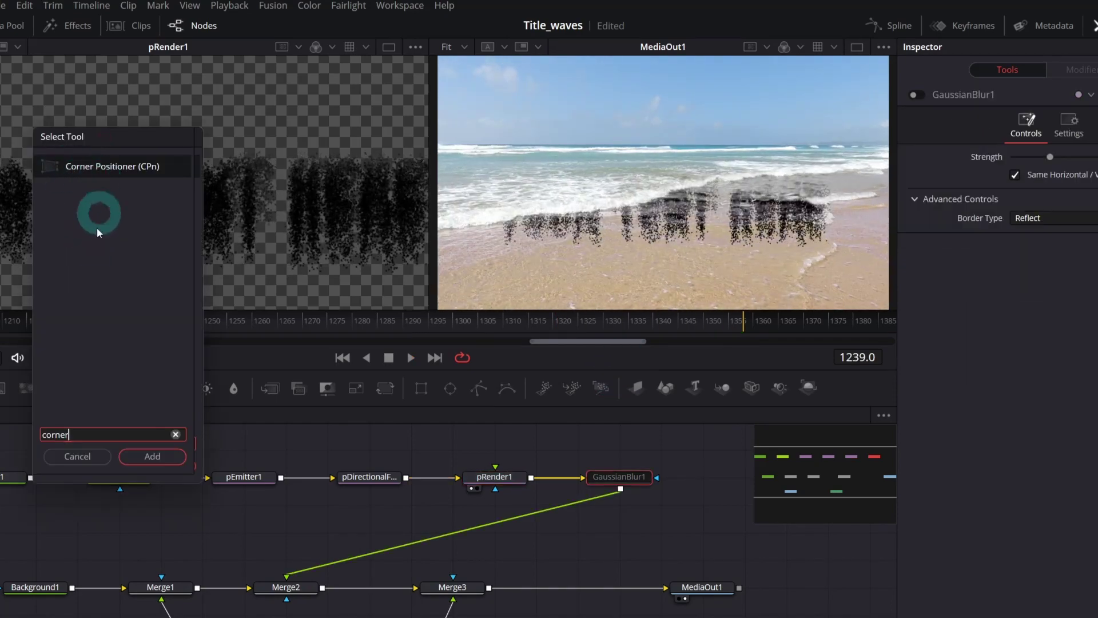
left_click(149, 456)
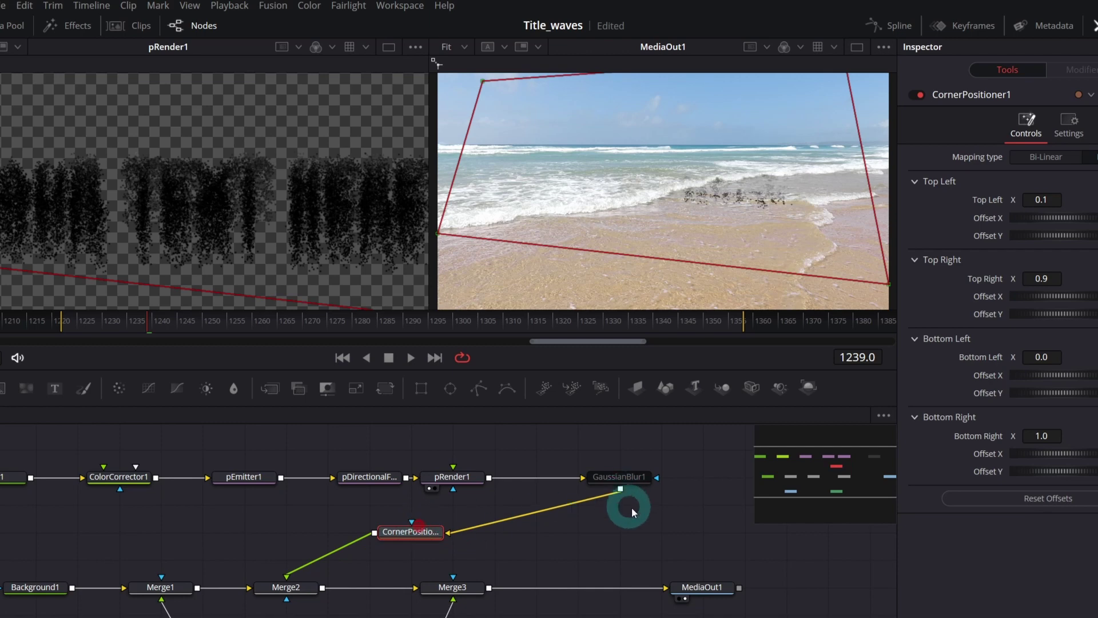
mouse_move(834, 474)
left_mouse_down()
mouse_move(810, 466)
mouse_move(826, 460)
left_mouse_up()
- Move the text node chain clear, merge GaussianBlur1 over a new Background node, and set that background's alpha to 0
left_click_drag(26, 483, 684, 560)
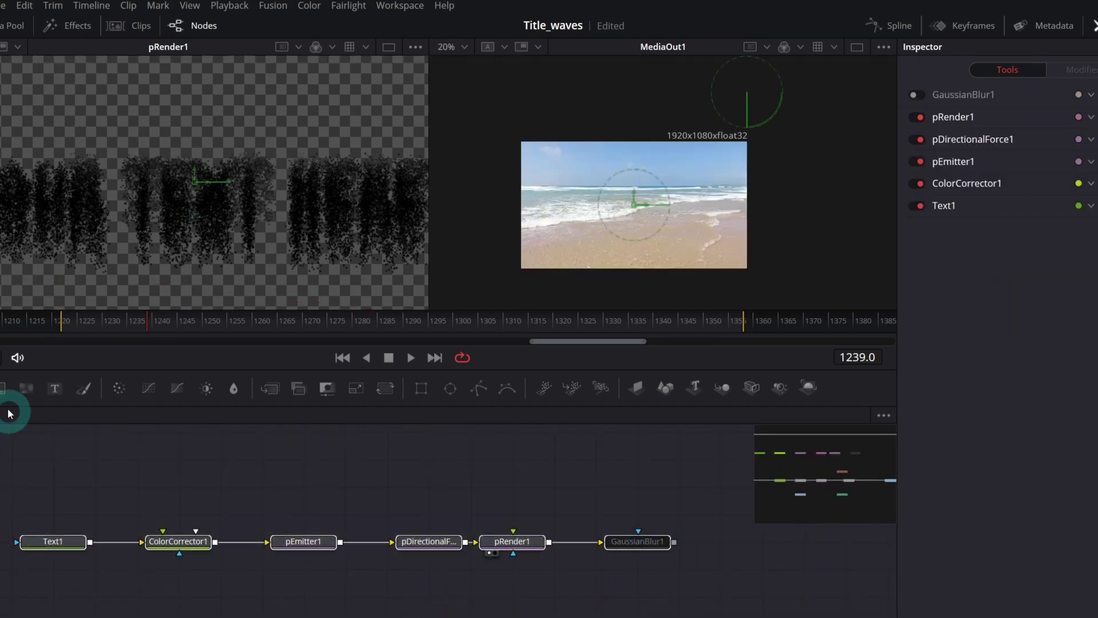
left_click_drag(4, 388, 513, 598)
left_click_drag(673, 541, 550, 598)
key("2")
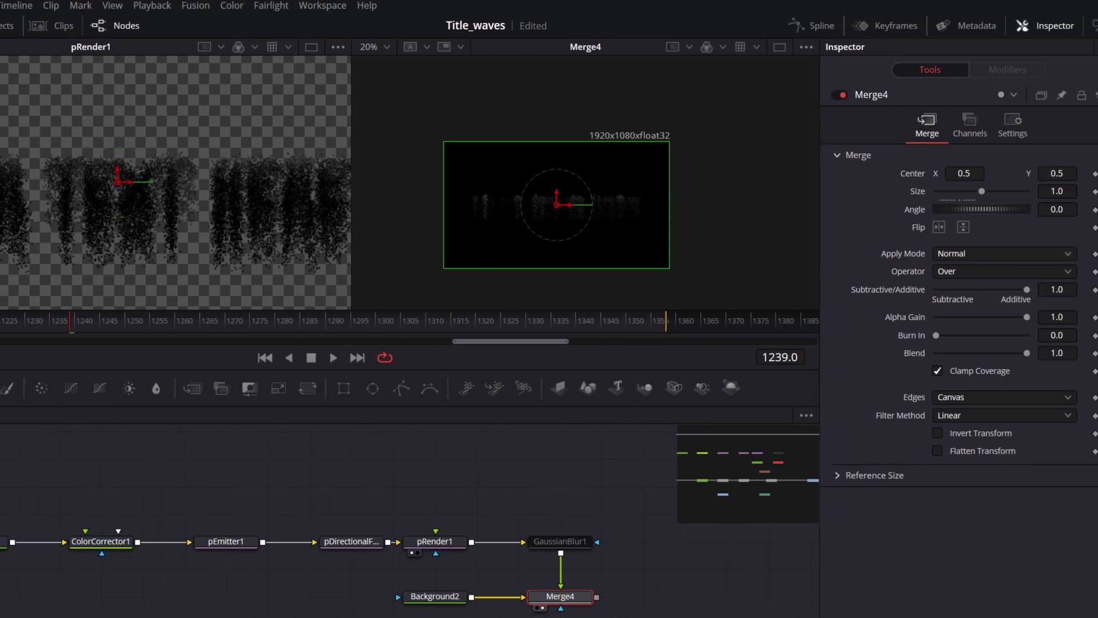
left_click(416, 596)
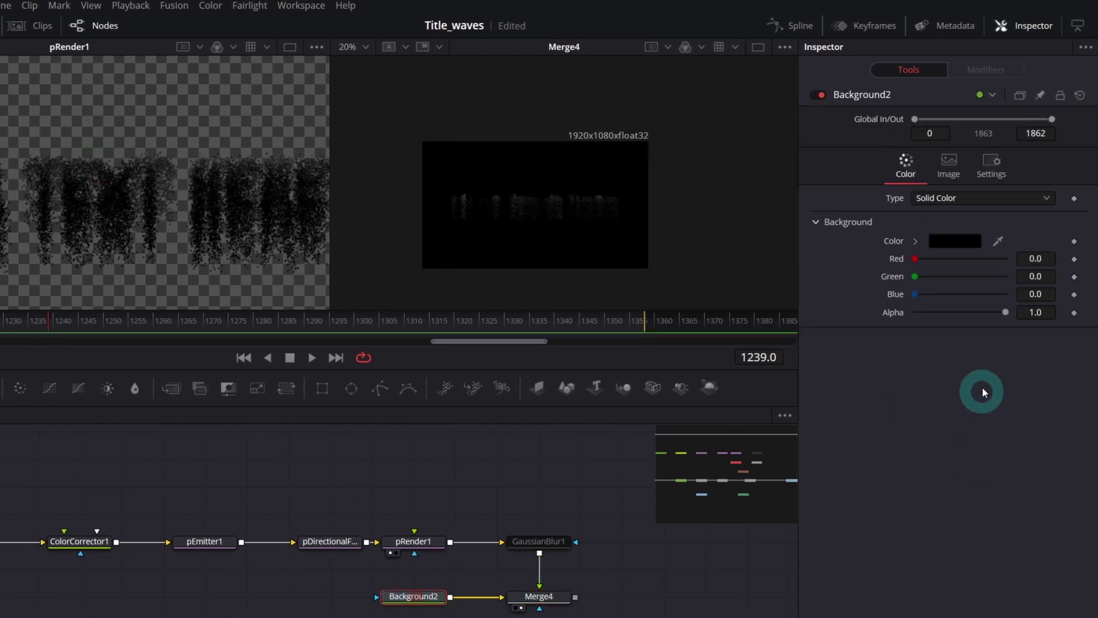
left_click_drag(1005, 312, 897, 311)
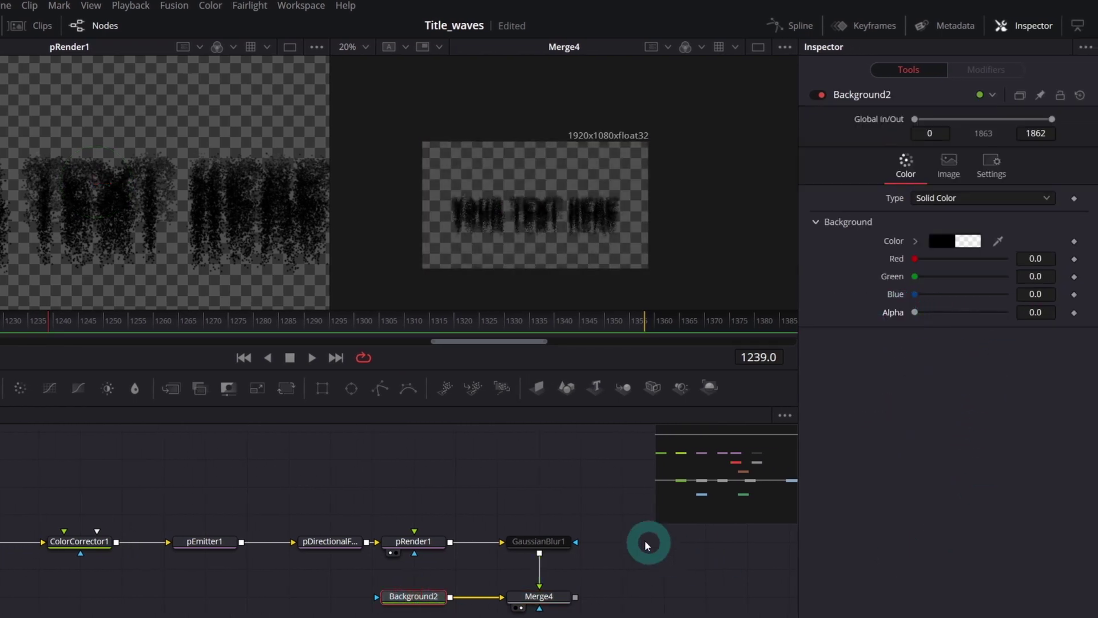
- Connect Merge4's output to the Corner Positioner and show MediaOut1 in the second viewer
left_click_drag(711, 475, 728, 466)
left_click_drag(541, 523, 456, 581)
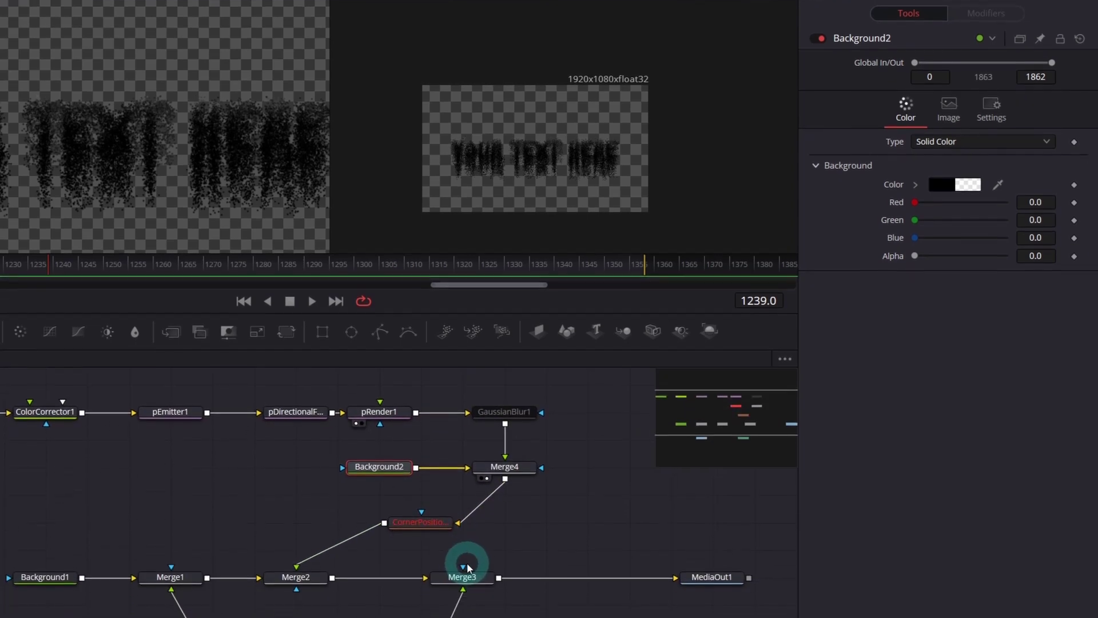
left_click(726, 558)
key("2")
- Reposition all four Corner Positioner corners so the text lies flat in perspective on the sand along the shoreline
left_click(429, 500)
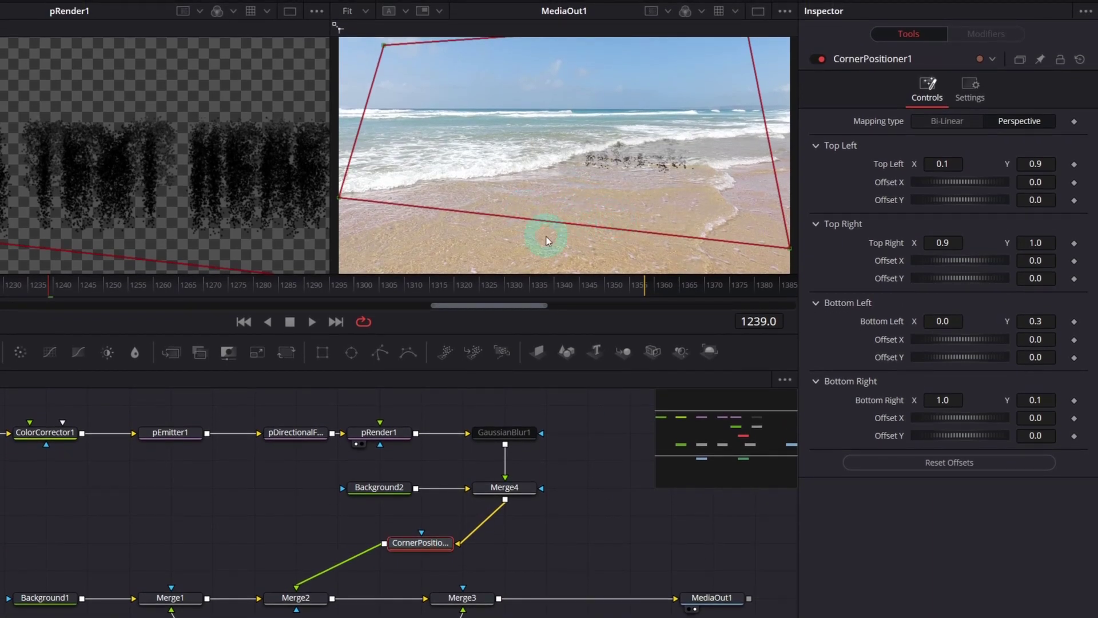
scroll(549, 161, "down", 2)
left_click_drag(444, 179, 466, 243)
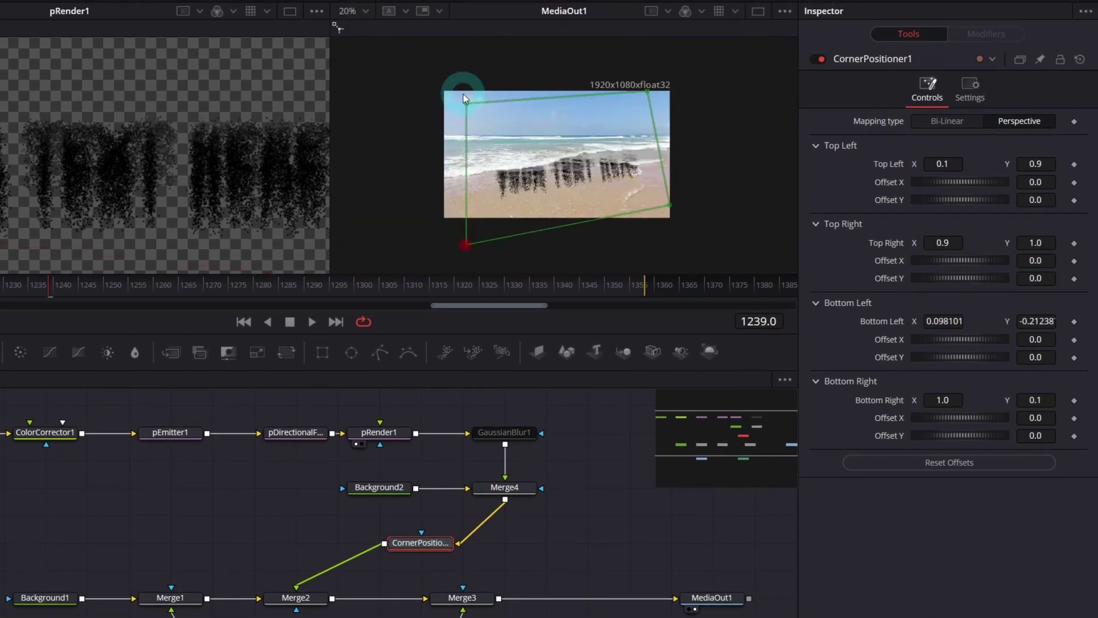
left_click_drag(465, 103, 432, 180)
left_click_drag(647, 90, 586, 154)
left_click_drag(669, 205, 626, 188)
left_click_drag(465, 243, 465, 211)
left_click_drag(626, 188, 617, 172)
scroll(619, 177, "up", 1)
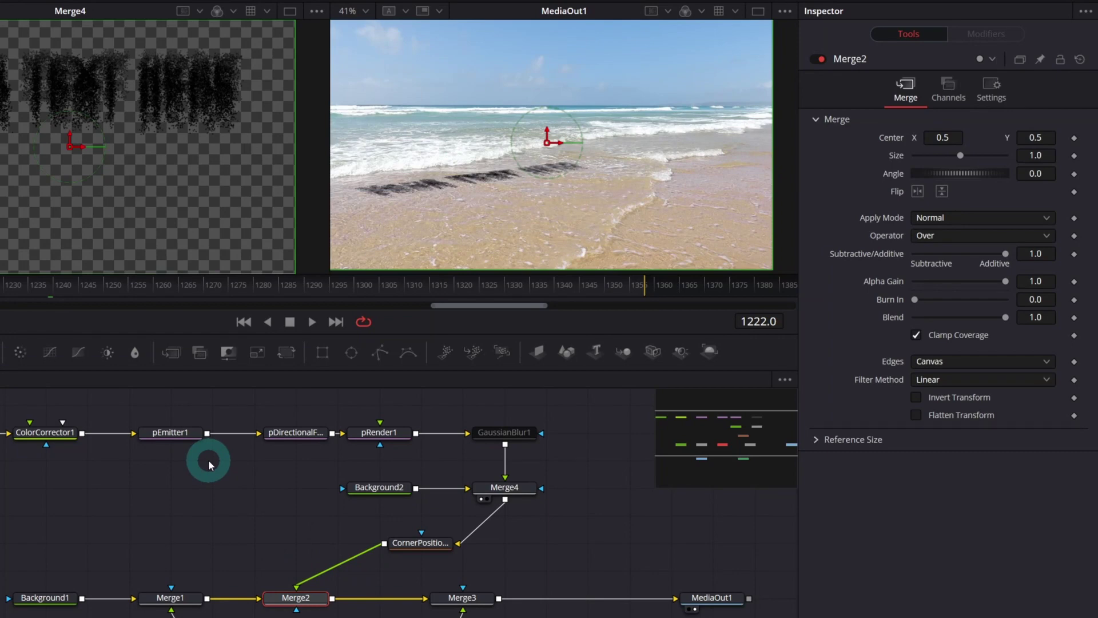
- Keyframe pEmitter1's position variance at 0 on frame 1252 and at 0.0138 on frame 1253
left_click(182, 431)
left_click_drag(85, 284, 100, 286)
left_click(114, 290)
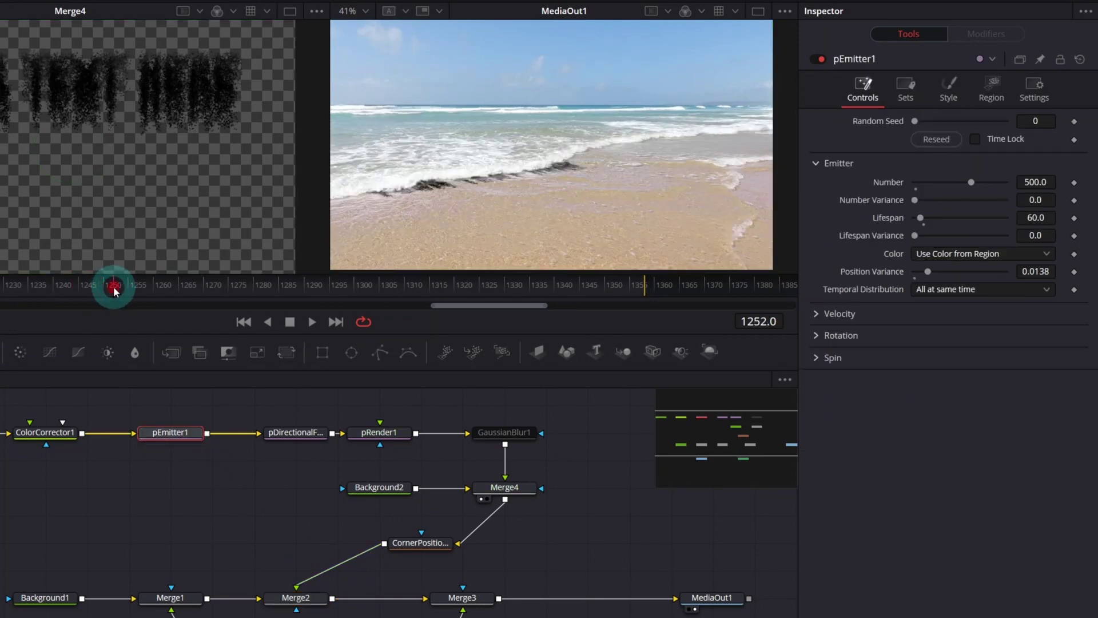
left_click(952, 378)
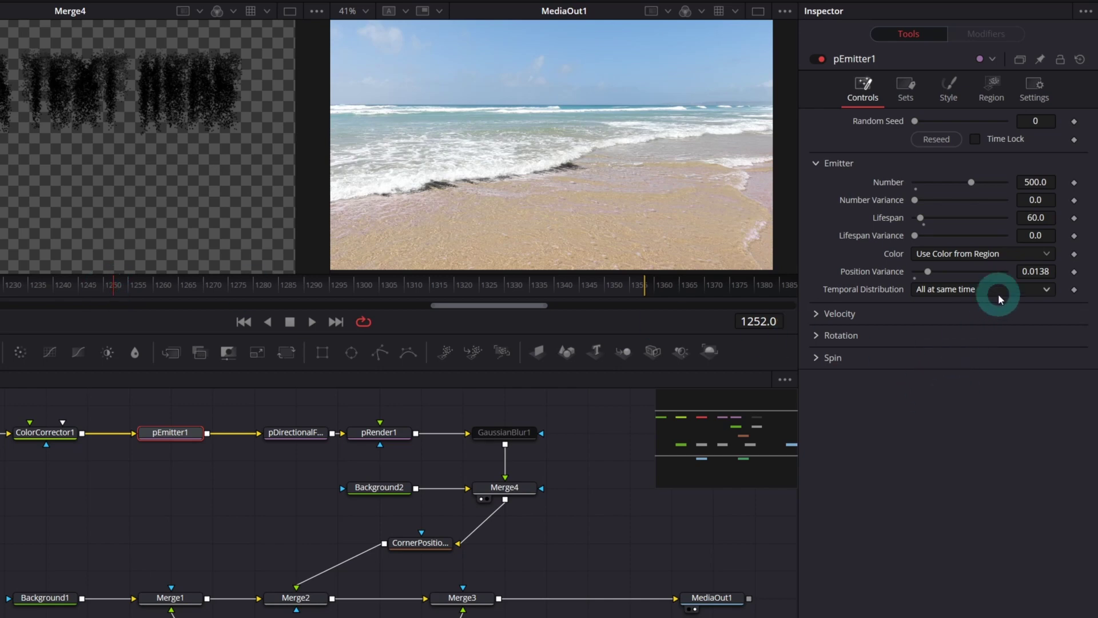
left_click(1074, 272)
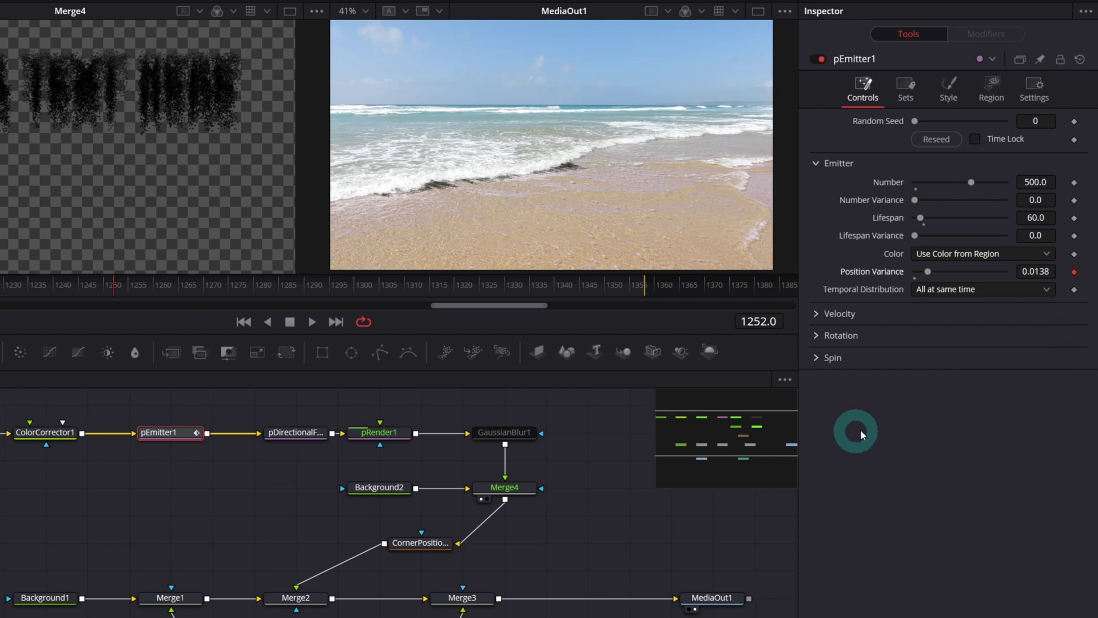
key("Right")
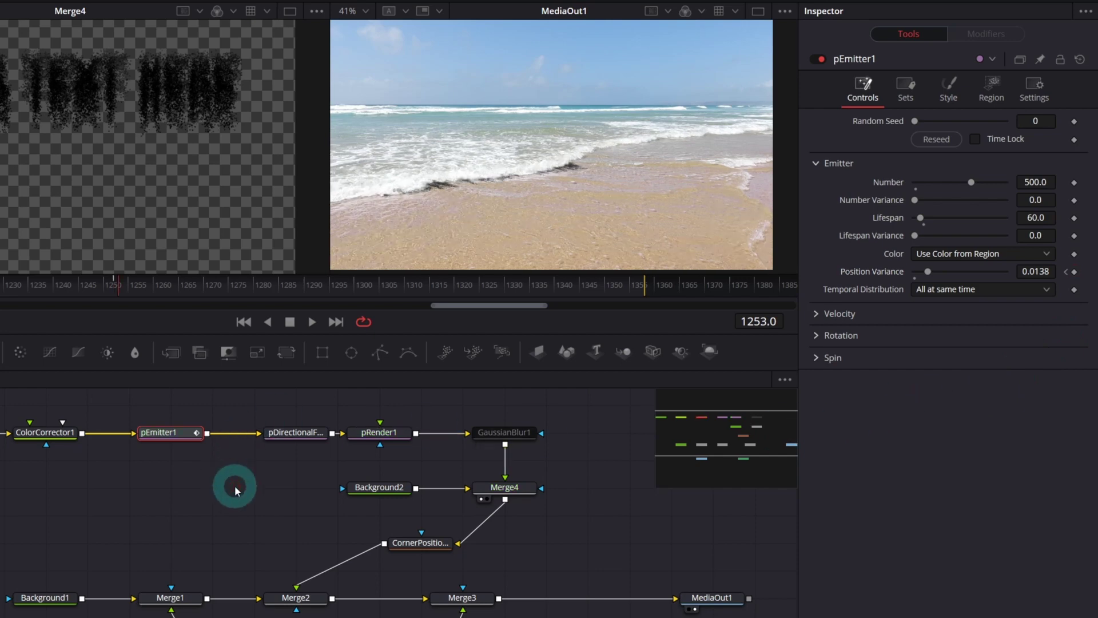
left_click(1075, 273)
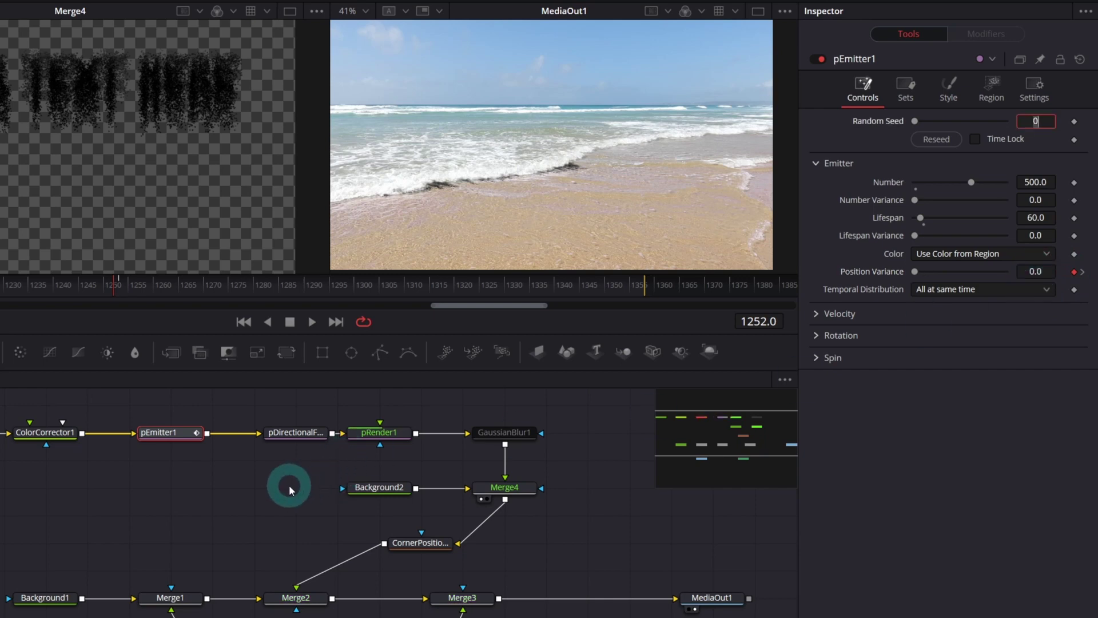
- Keyframe pDirectionalForce1's strength across neighbouring frames, reaching 0.0088 on frame 1245
left_click(295, 431)
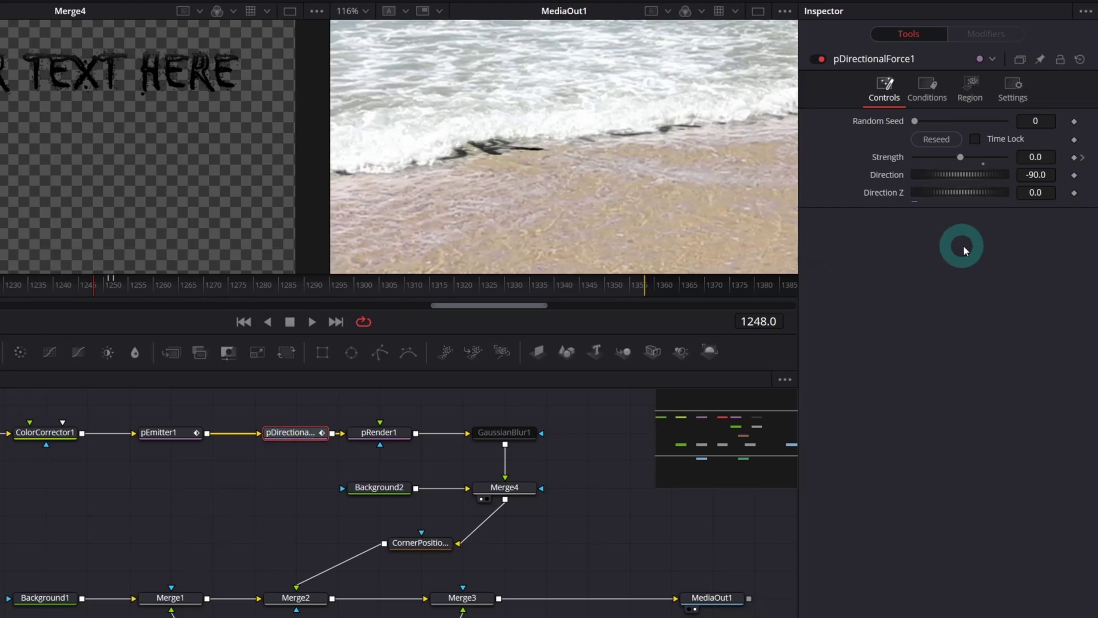
left_click(1081, 157)
left_click(95, 280)
left_click(98, 283)
double_click(1036, 158)
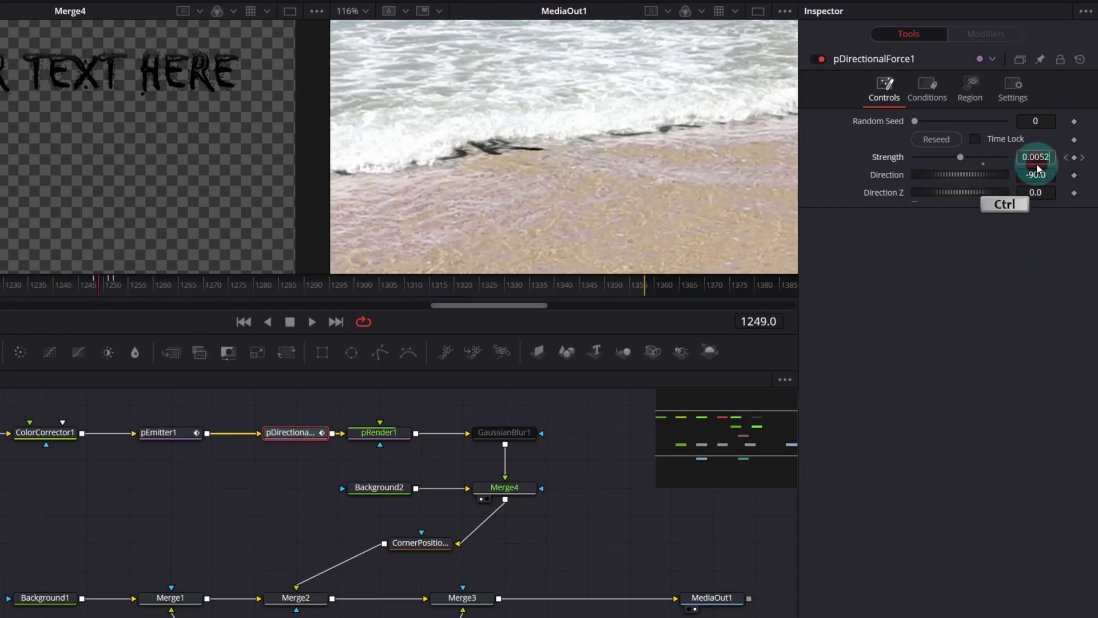
type("0.0052")
key("Tab")
left_click(1081, 157)
left_click(1074, 157)
left_click(1065, 157)
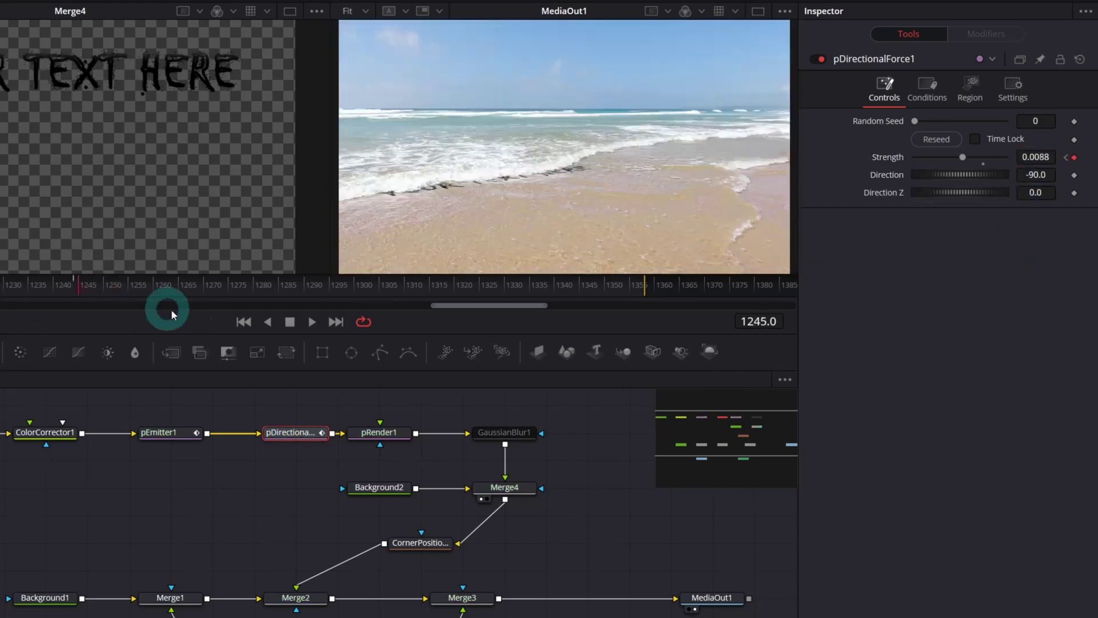
- Enable GaussianBlur1, keyframe its strength at 0 on frame 1245 and 0.4 on frame 1252, and play the result
left_click(503, 432)
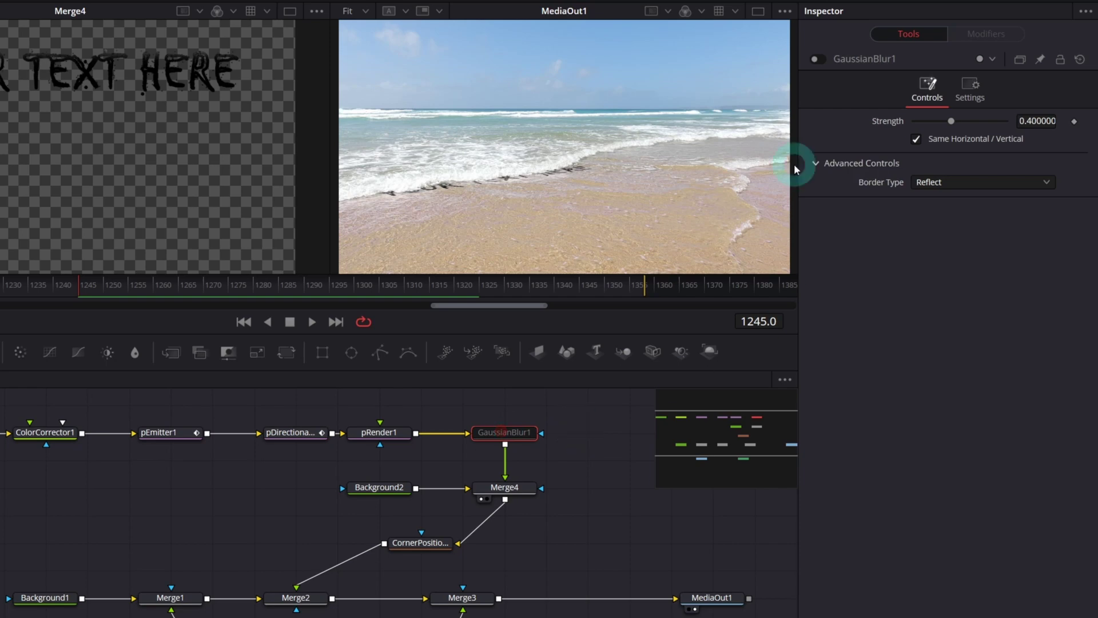
left_click(817, 59)
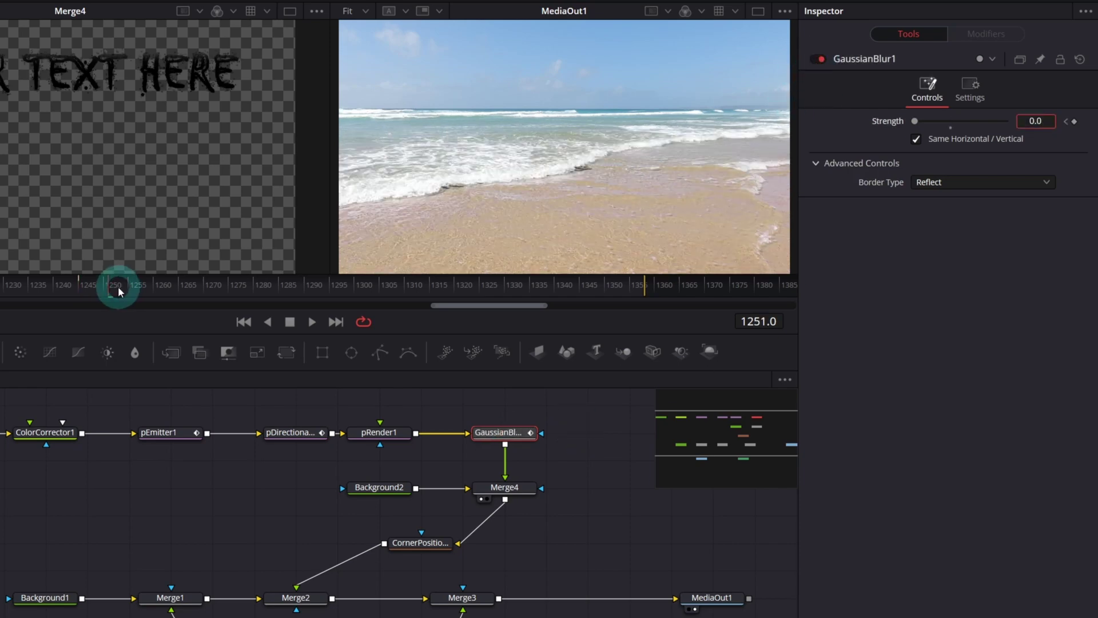
left_click(119, 289)
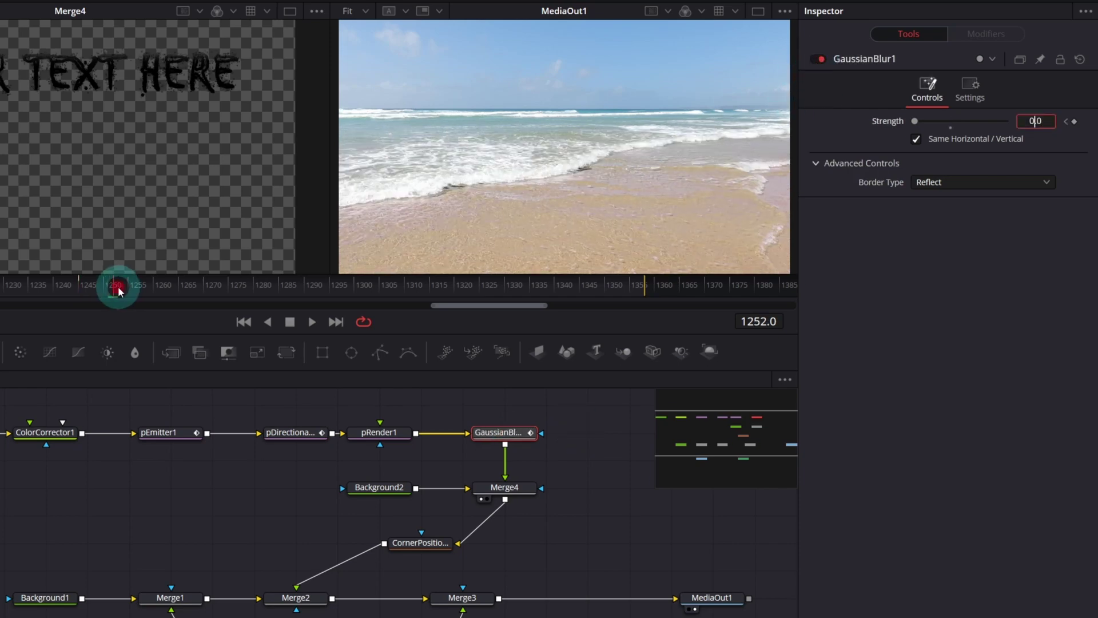
left_click(951, 128)
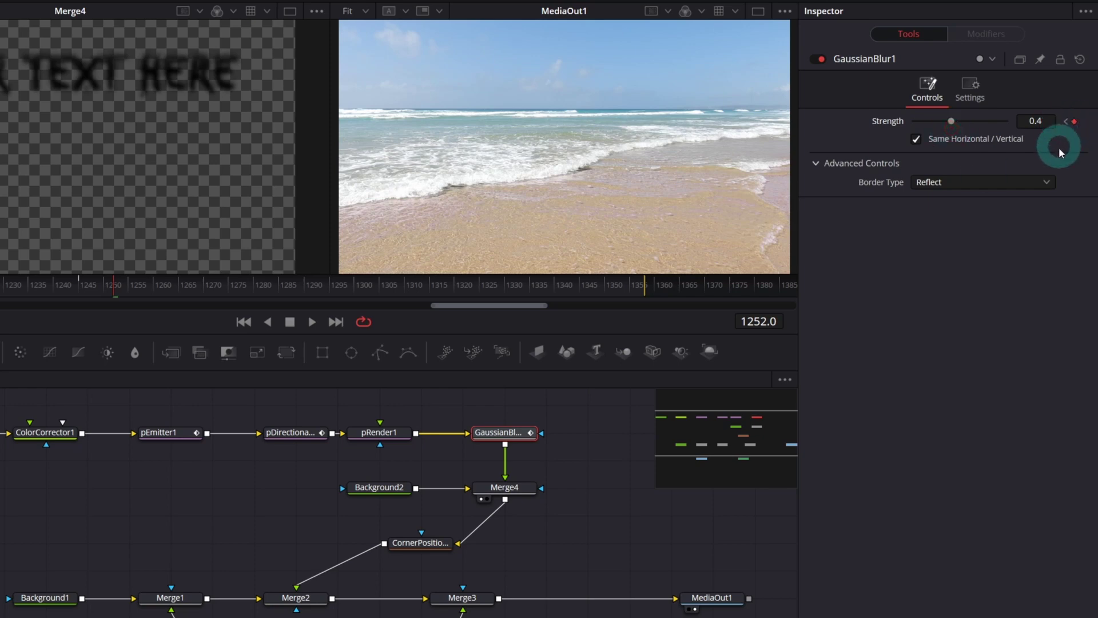
key("space")
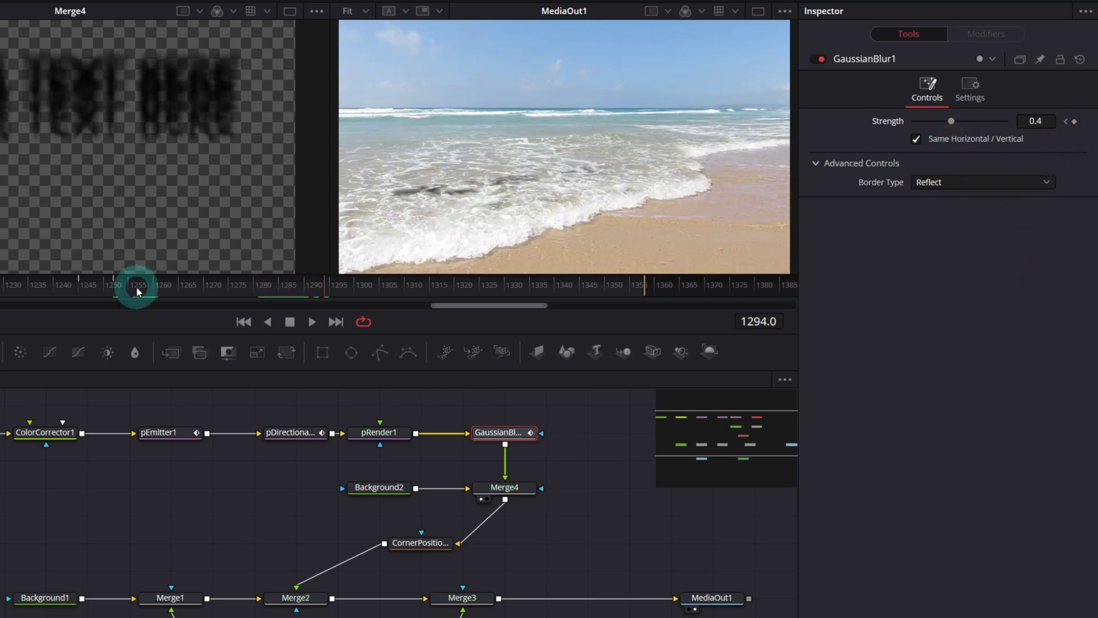
- Keyframe Merge2's blend at 1.0 on frame 1289 and at 0.0 on frame 1320
left_click(296, 597)
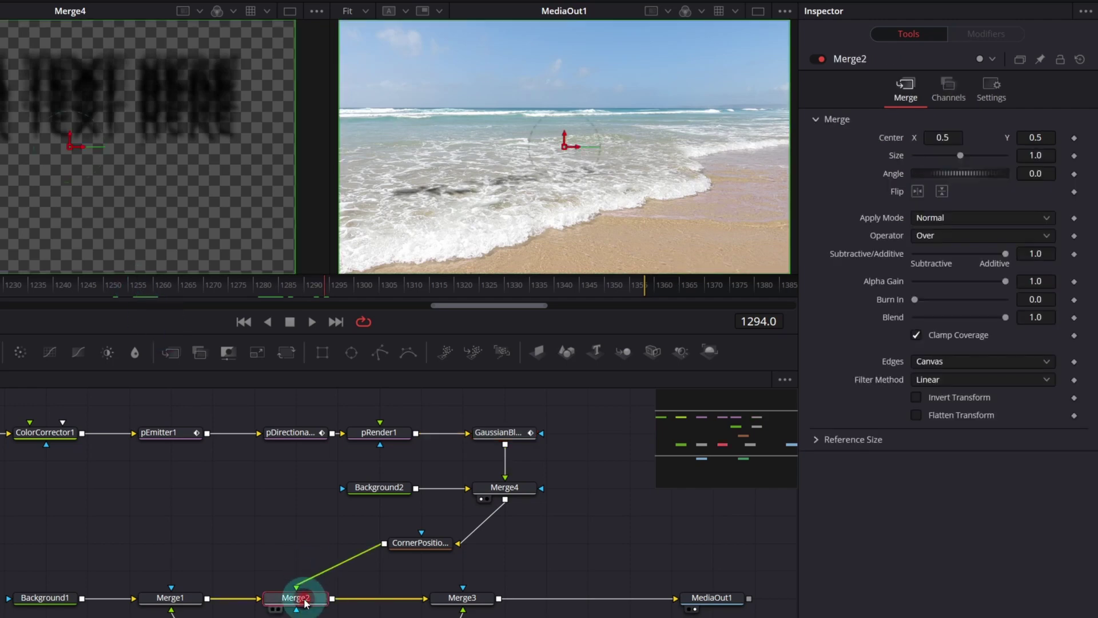
left_click(211, 285)
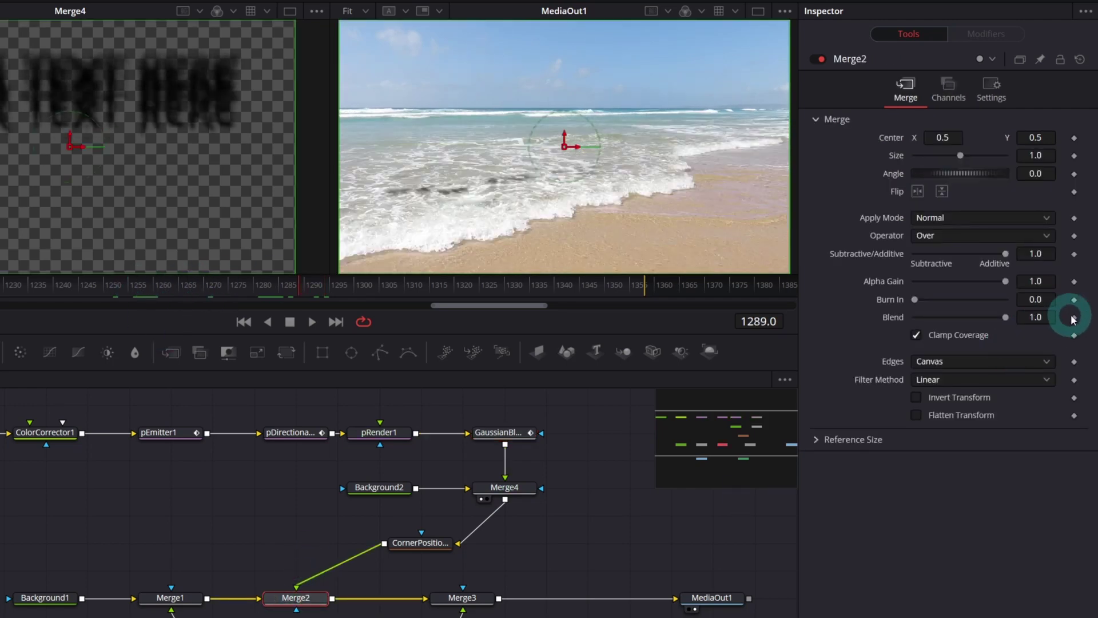
left_click(454, 284)
left_click(1076, 318)
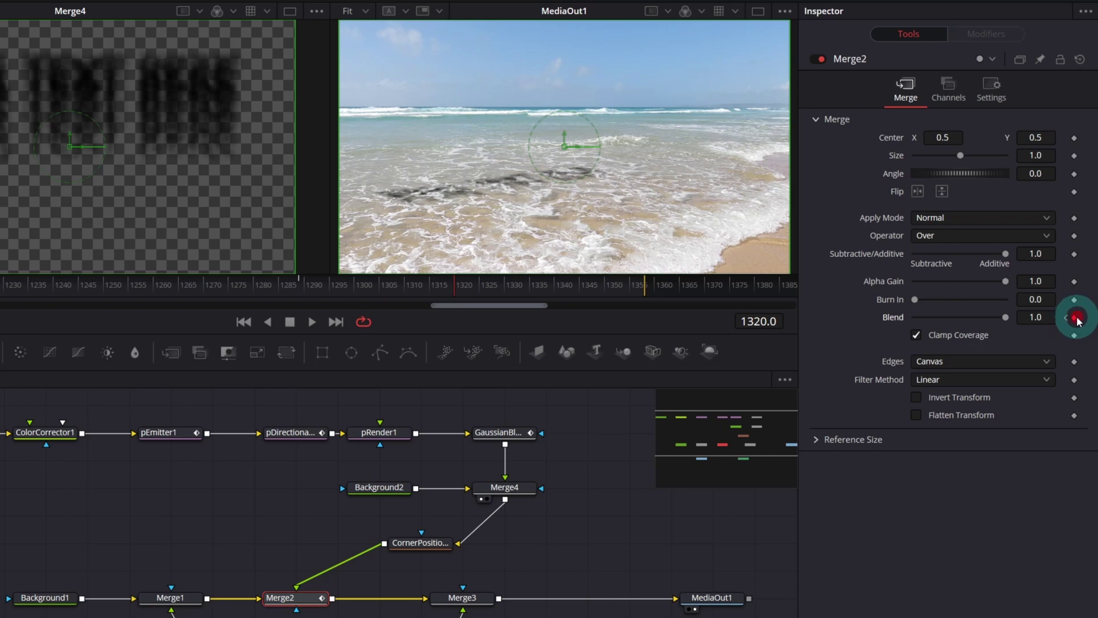
left_click_drag(1005, 318, 889, 329)
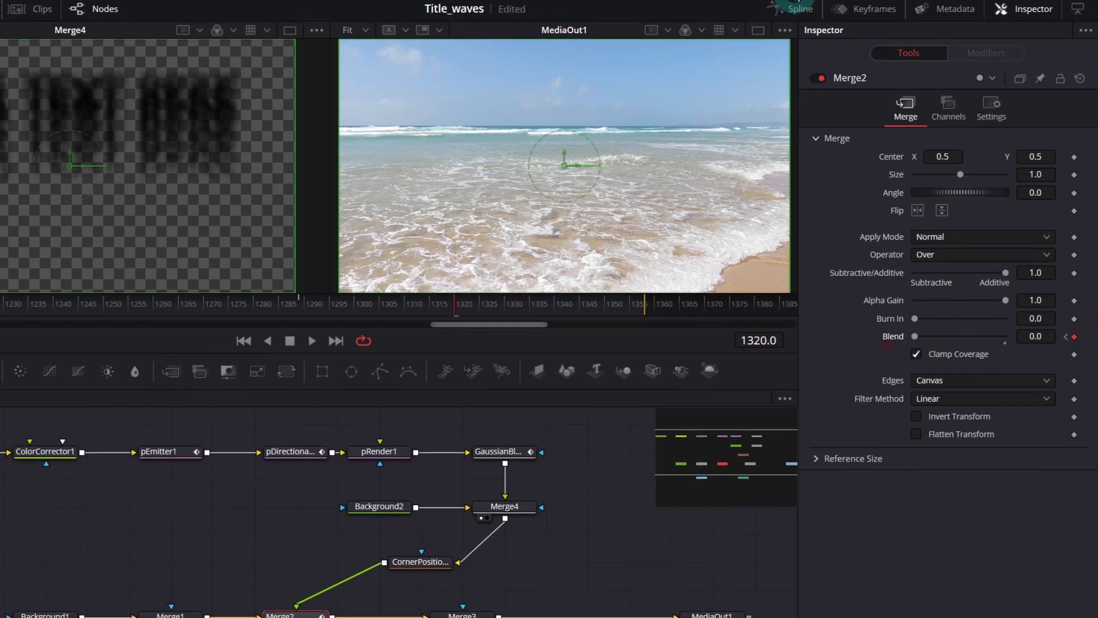
- Display Merge2's Blend curve in the spline editor, select all its keyframes and change their interpolation
left_click(797, 7)
left_click(366, 466)
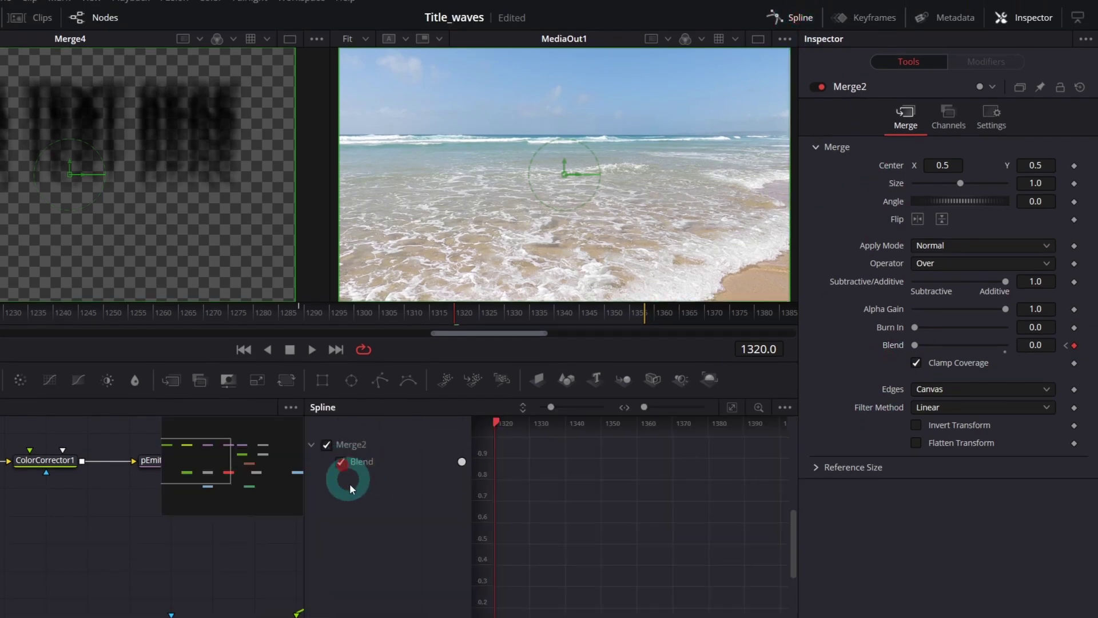
key("ctrl+a")
right_click(650, 518)
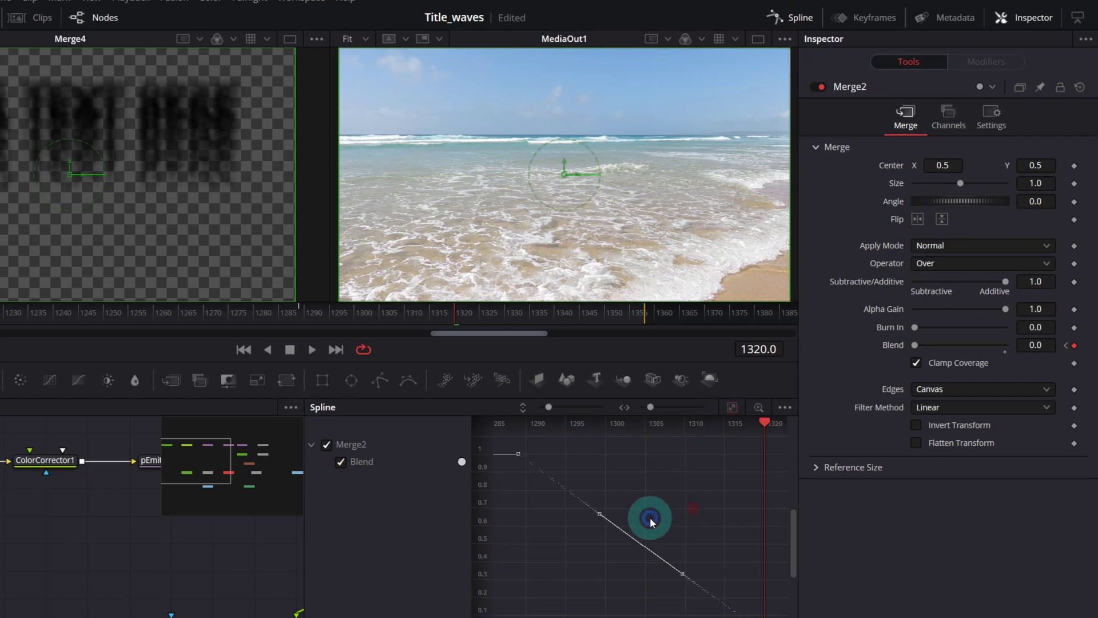
mouse_move(732, 310)
left_click(879, 340)
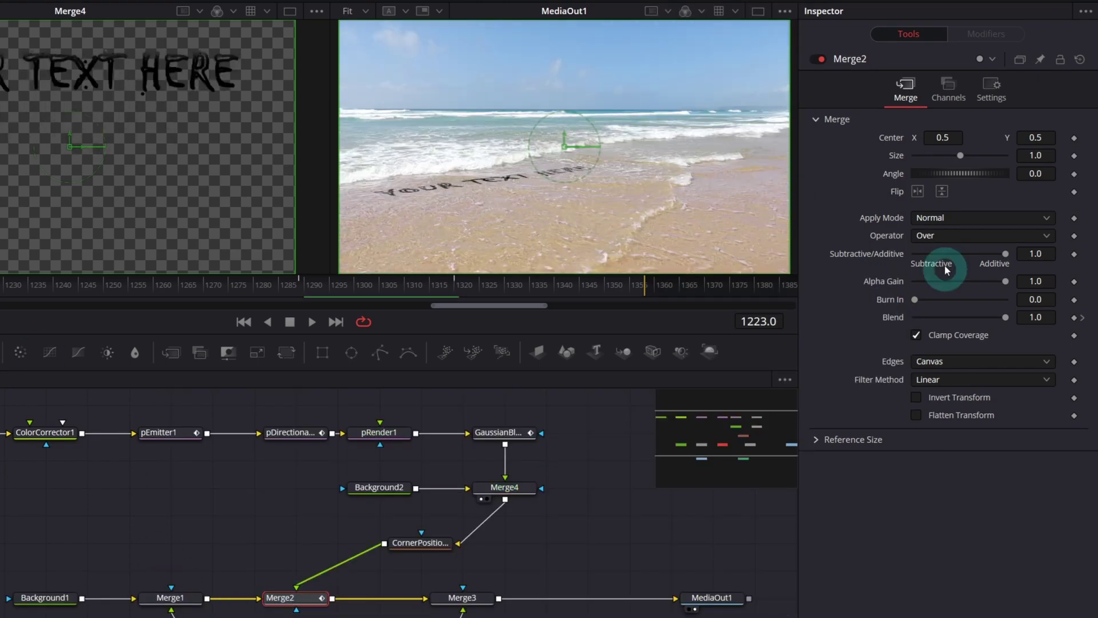
- Choose a different apply mode for Merge2 to blend the text with the sand
left_click(976, 217)
scroll(971, 383, "down", 1)
left_click(969, 409)
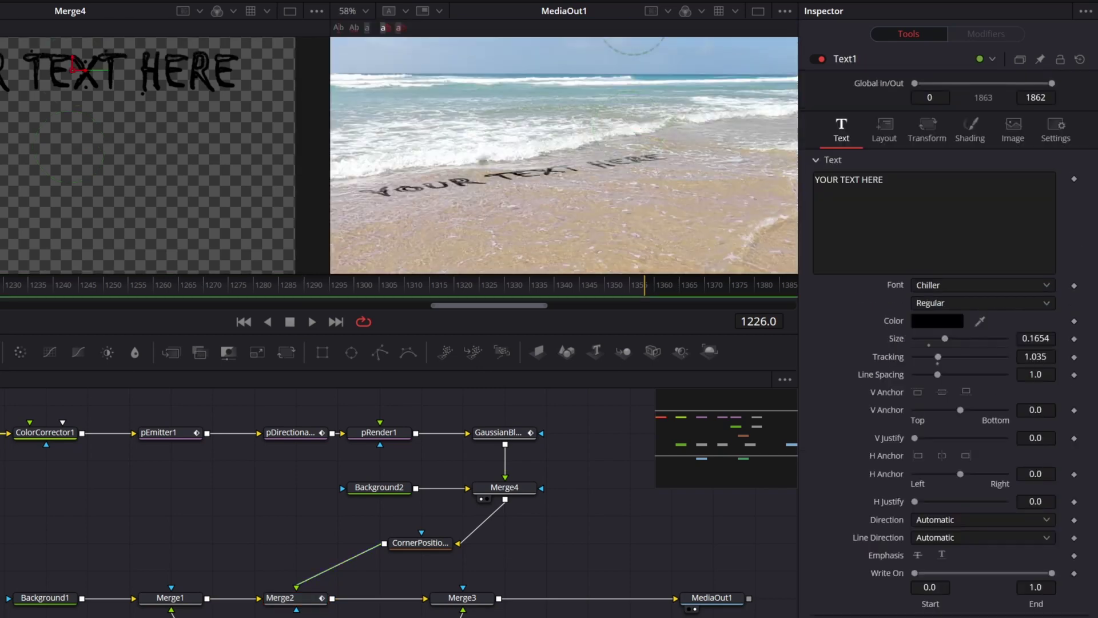
- Change Text1's color from the basic swatches to an orange-brown and adjust its brightness
left_click(937, 321)
left_click(123, 408)
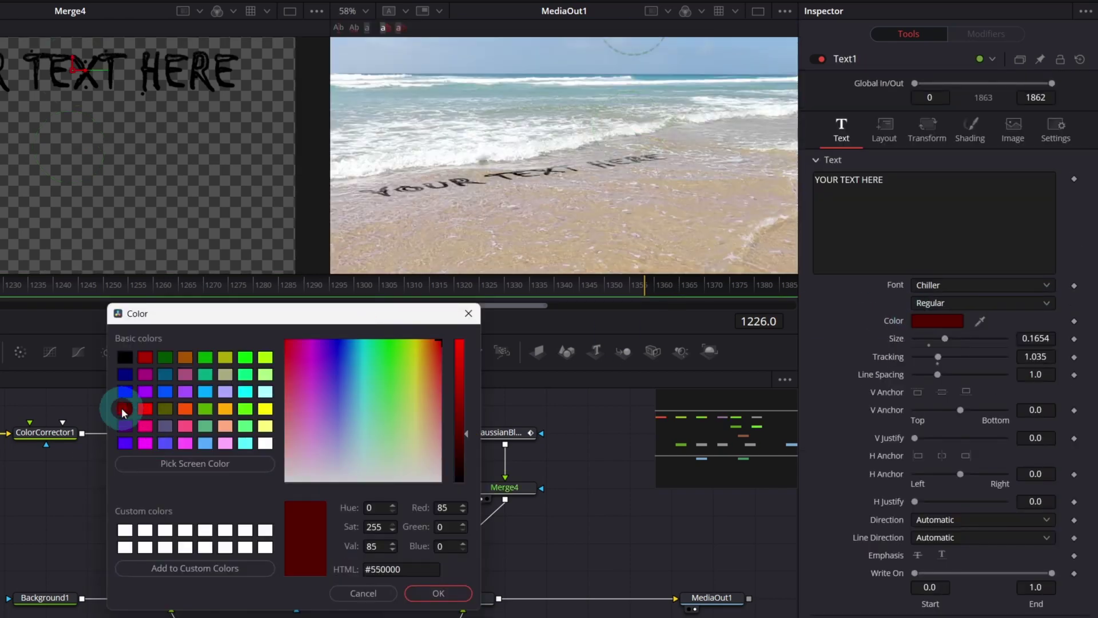
left_click(185, 357)
left_click(460, 448)
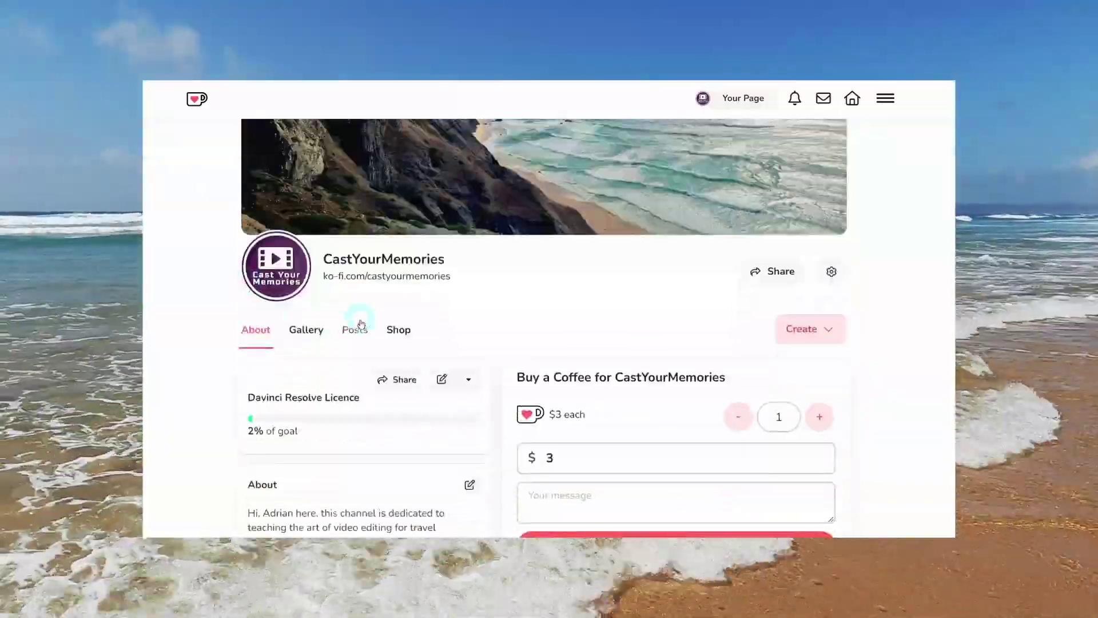
- On the CastYourMemories Ko-fi page, open the shop item "Title wiped out by waves", enter $3 as the price and get it
left_click(399, 330)
scroll(197, 320, "down", 4)
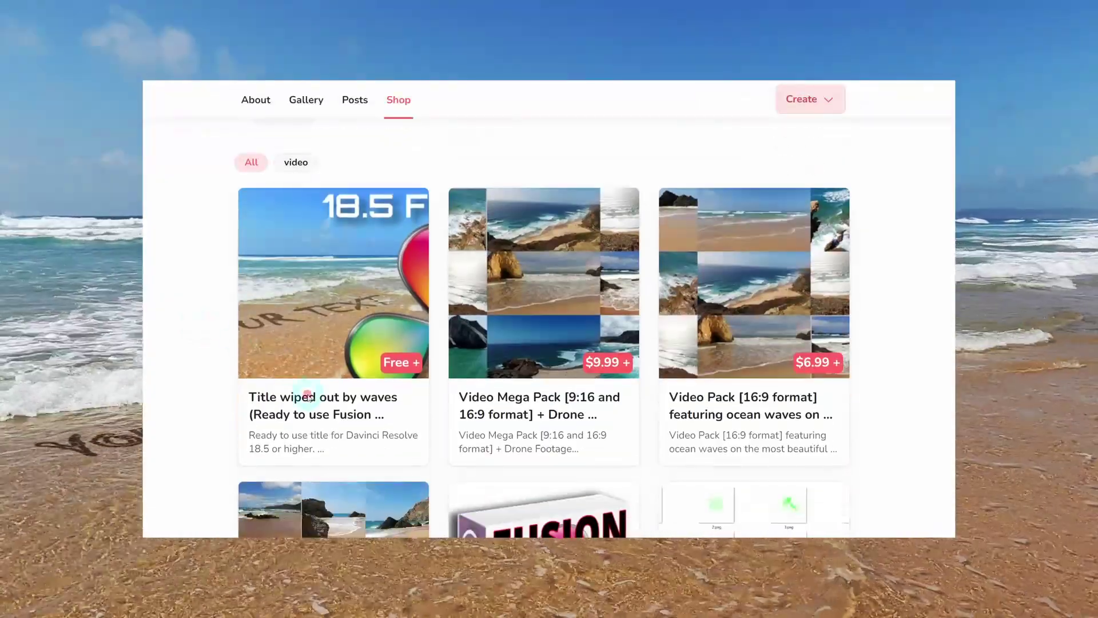
left_click(307, 395)
left_click(686, 303)
type("3")
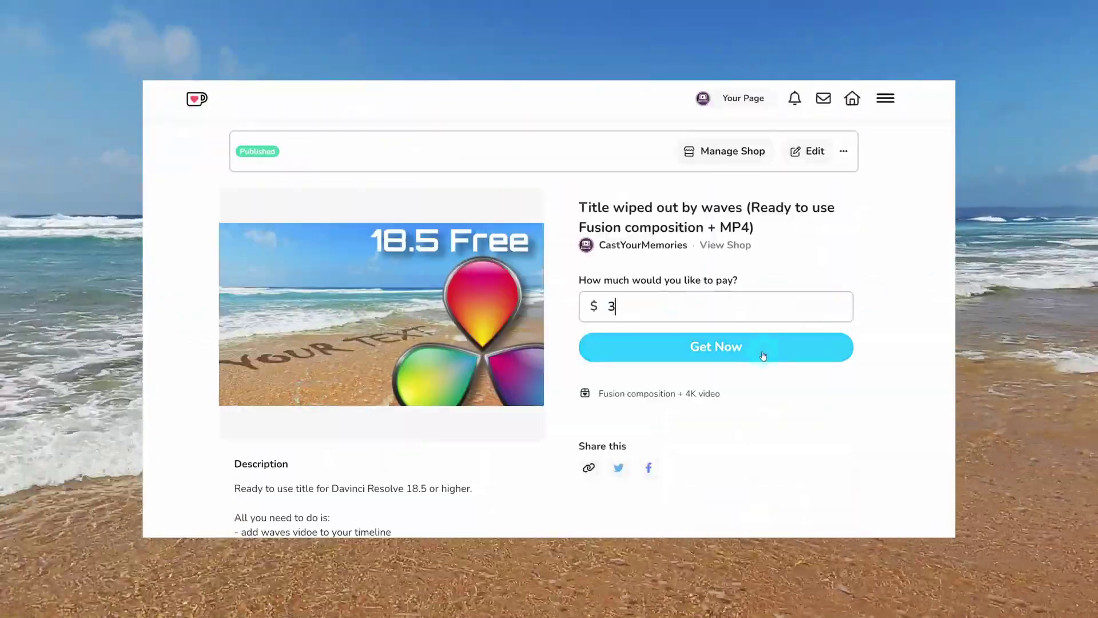
left_click(763, 355)
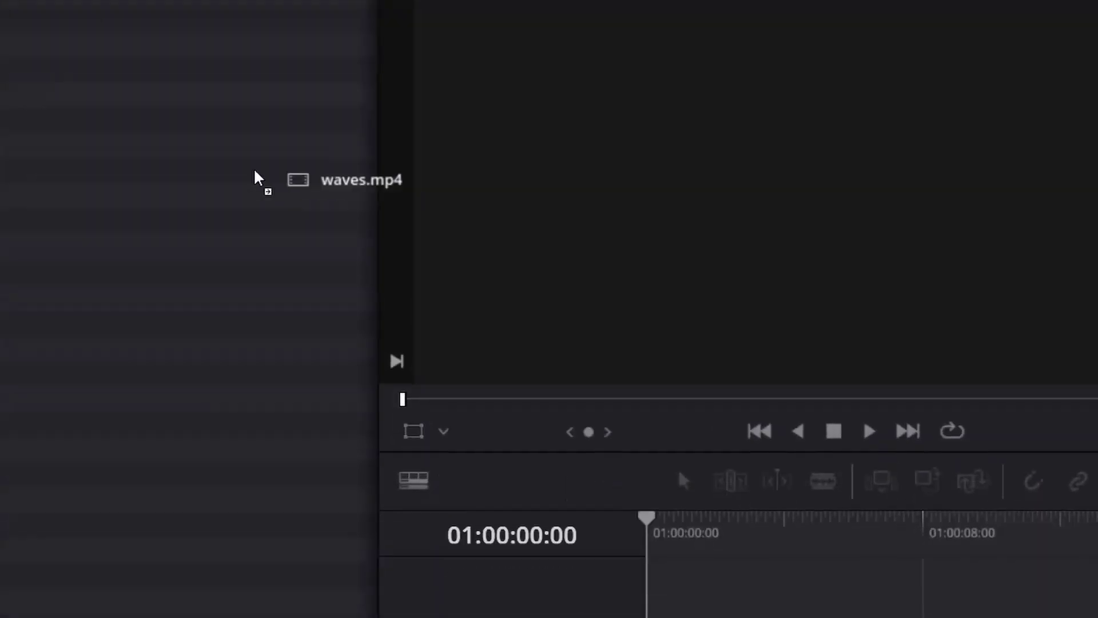
- In DaVinci Resolve, add waves.mp4 to the media pool and the timeline, and open the clip in Fusion
left_click_drag(256, 176, 583, 312)
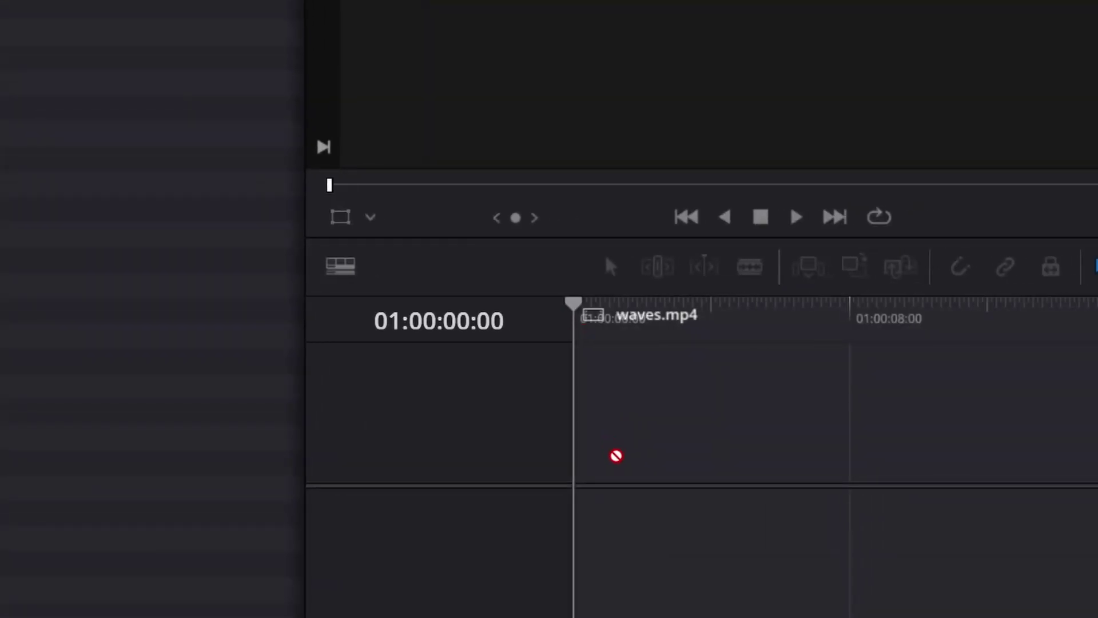
left_click_drag(616, 455, 618, 462)
left_click(775, 605)
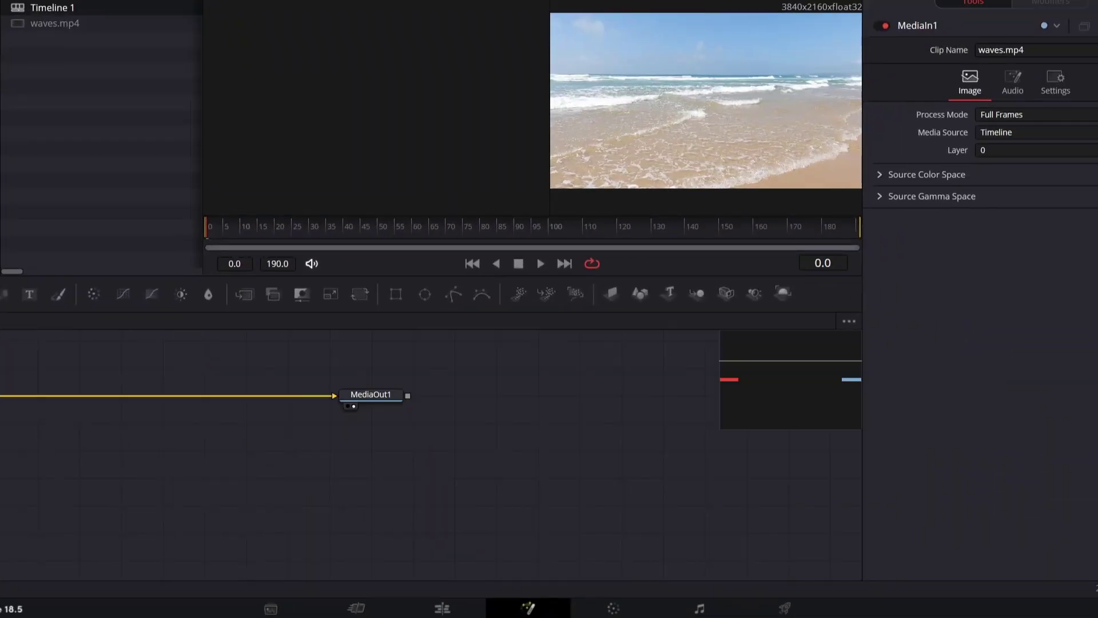
- Import the ready-made title as a Fusion composition from its downloaded file
left_click(119, 7)
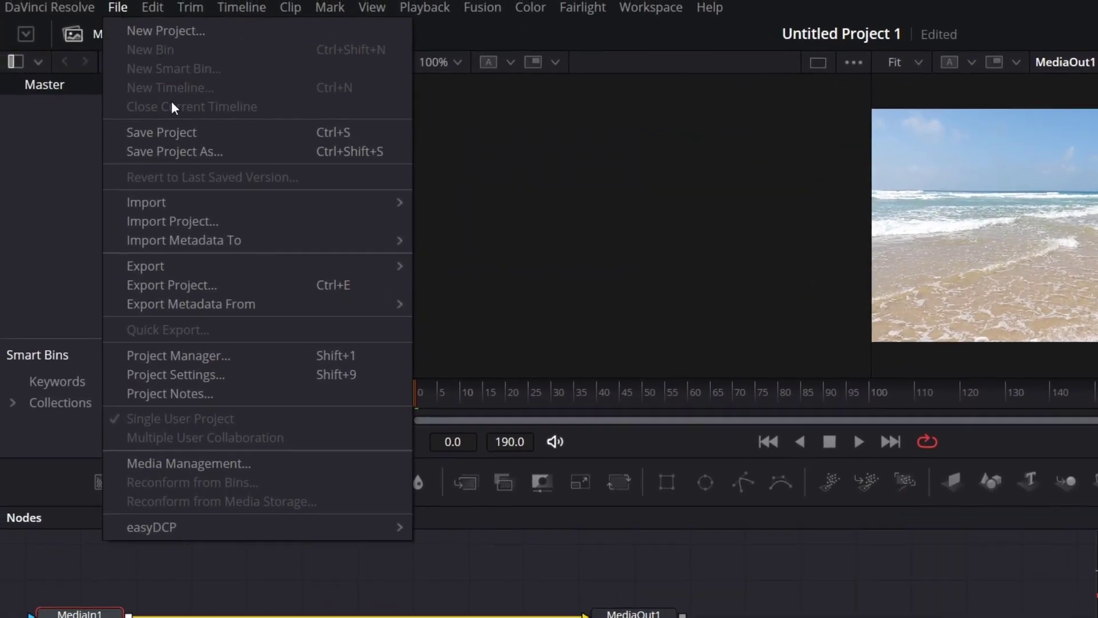
mouse_move(269, 200)
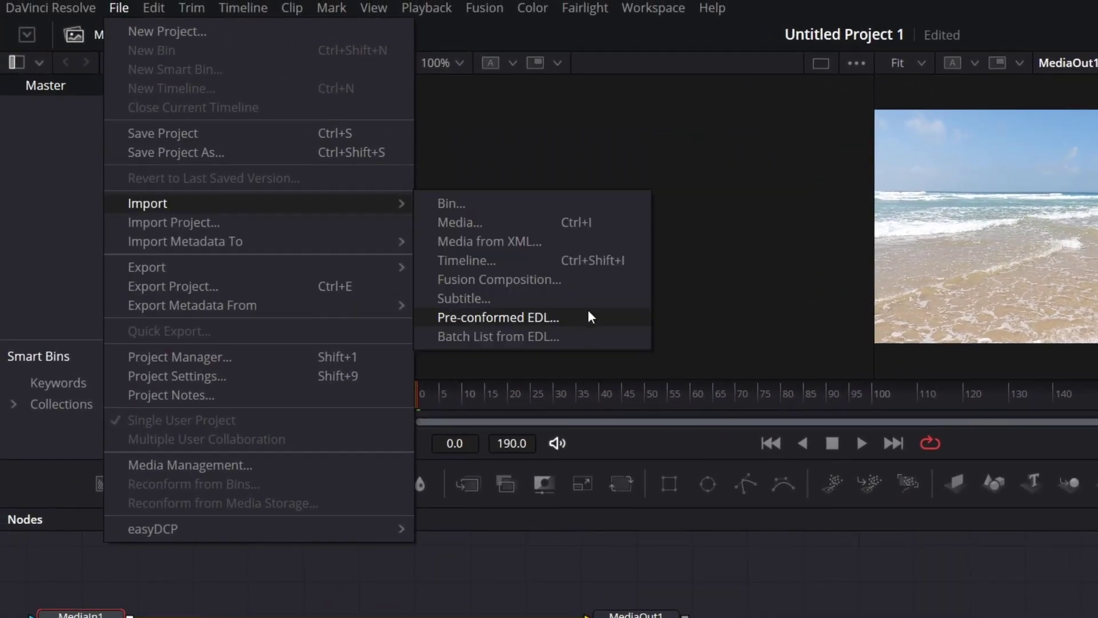
left_click(572, 284)
left_click(200, 252)
left_click(657, 399)
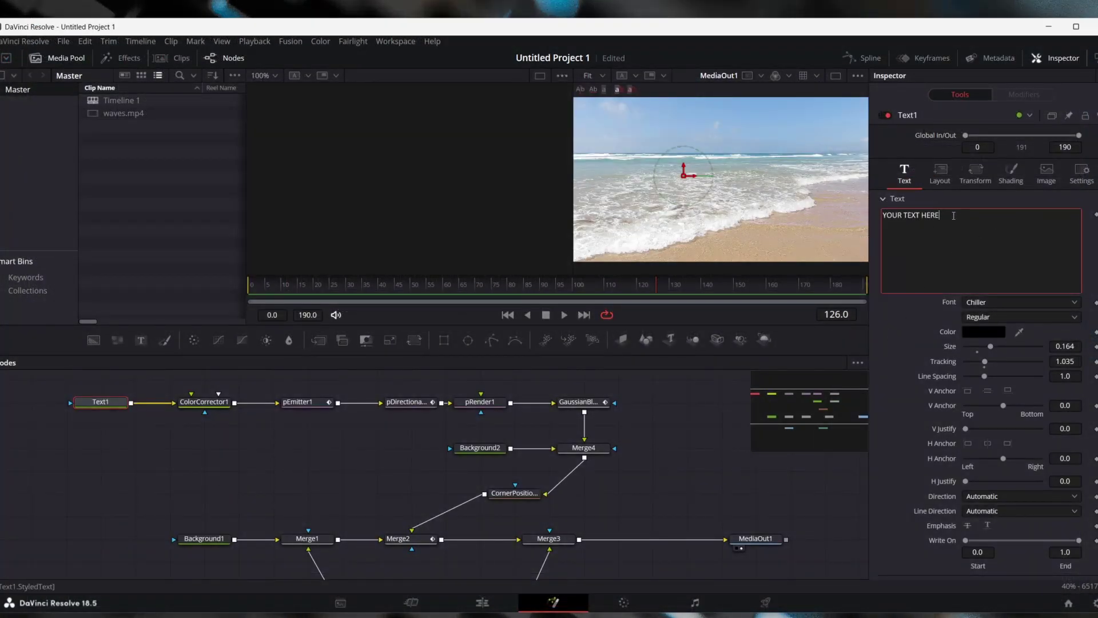
- Replace the text "YOUR TEXT HERE" in Text1 with "MY TRAVEL"
left_click_drag(953, 215, 882, 215)
type("MY TRAVEL")
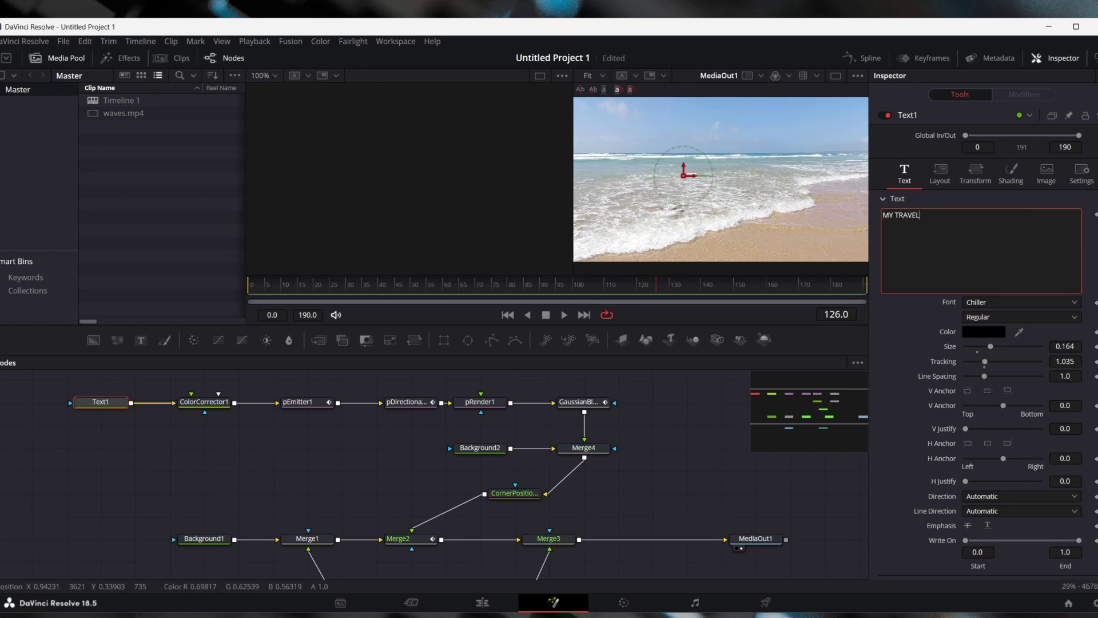